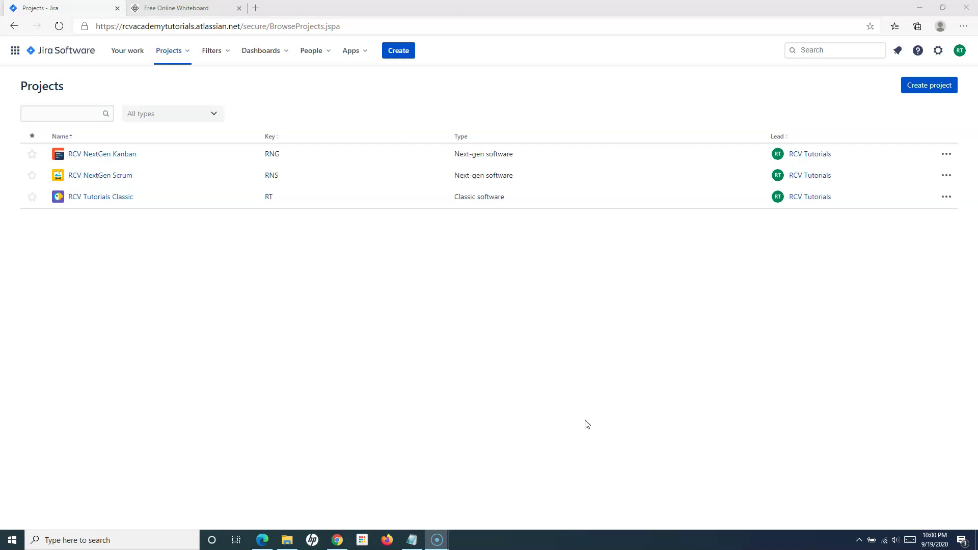
- Switch to the Whiteboard and draw an upward arrow beside the issue hierarchy, marked S at its base and L at its tip
left_click(190, 8)
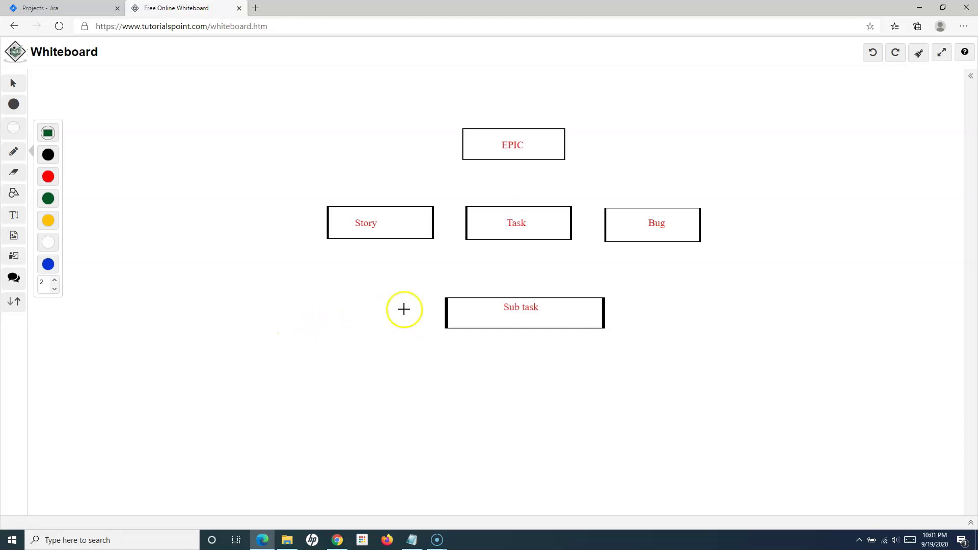
mouse_move(283, 315)
left_mouse_down()
mouse_move(287, 156)
mouse_move(297, 168)
left_mouse_up()
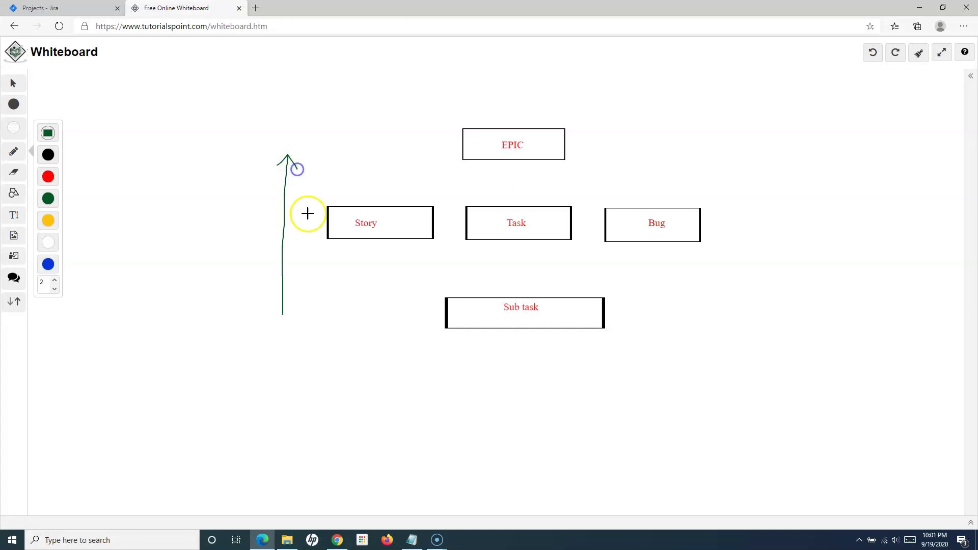
mouse_move(325, 297)
left_mouse_down()
mouse_move(319, 304)
mouse_move(340, 320)
mouse_move(330, 326)
left_mouse_up()
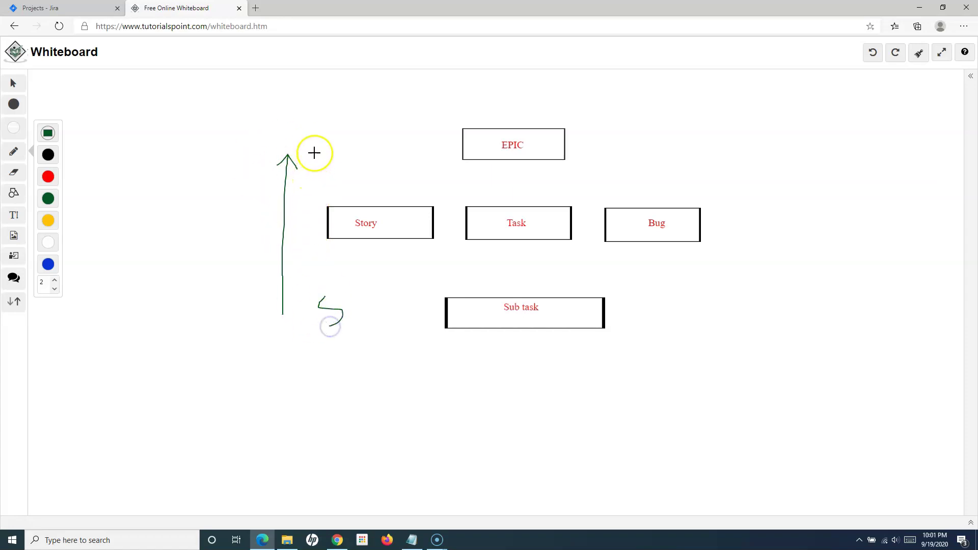
left_click_drag(319, 137, 335, 153)
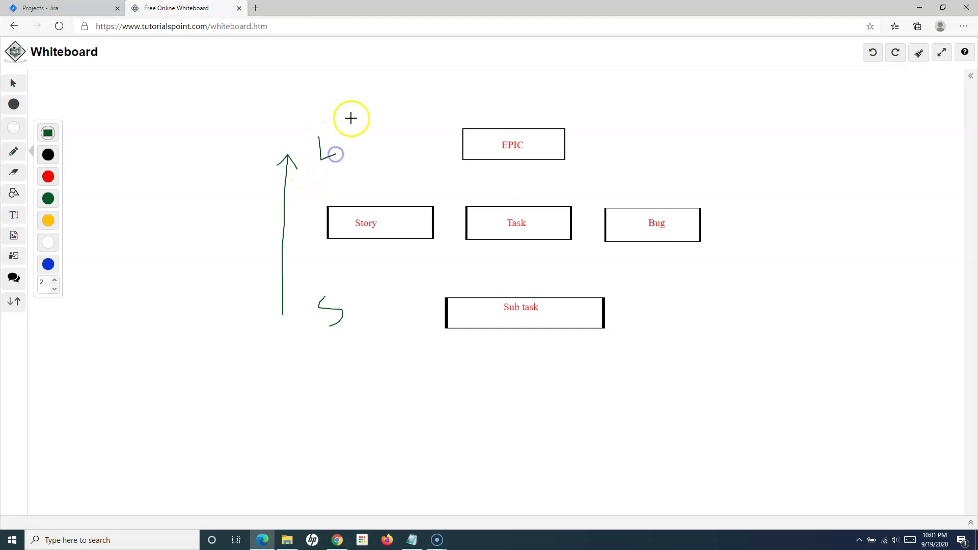
- Draw green connecting lines from the EPIC box down to the Story, Task and Bug boxes
left_click_drag(476, 159, 396, 202)
left_click_drag(464, 158, 394, 197)
left_click_drag(462, 159, 424, 211)
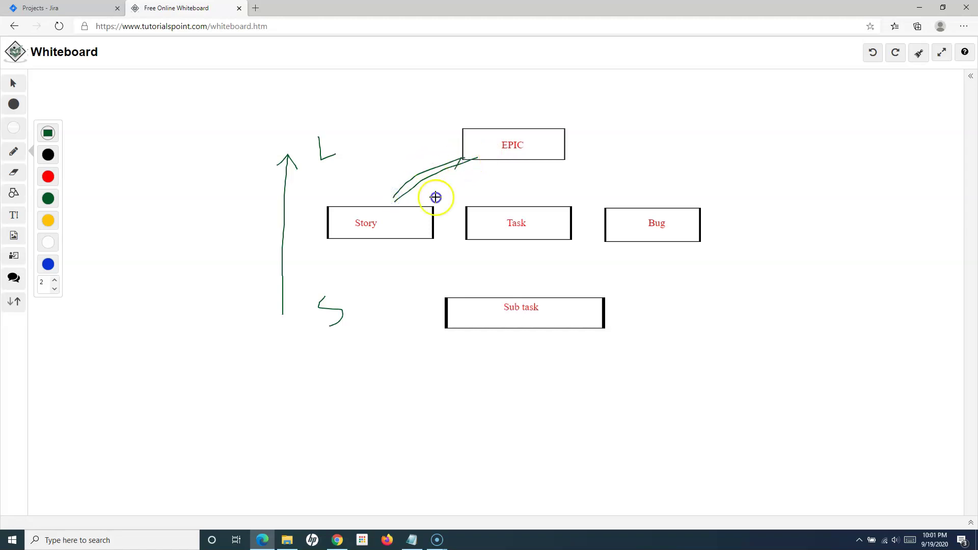
mouse_move(458, 160)
left_mouse_down()
mouse_move(443, 218)
mouse_move(459, 160)
mouse_move(453, 220)
left_mouse_up()
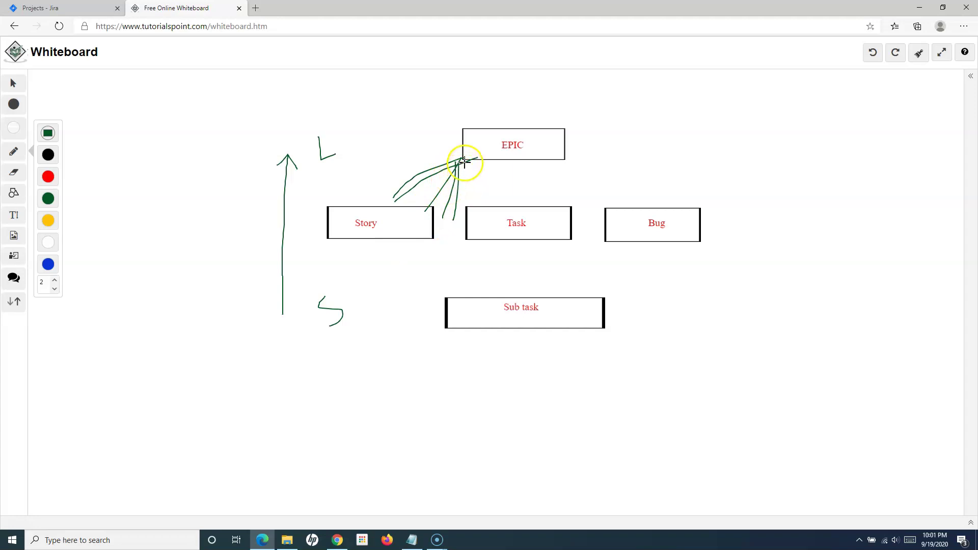
mouse_move(465, 160)
left_mouse_down()
mouse_move(484, 219)
mouse_move(553, 182)
mouse_move(641, 205)
left_mouse_up()
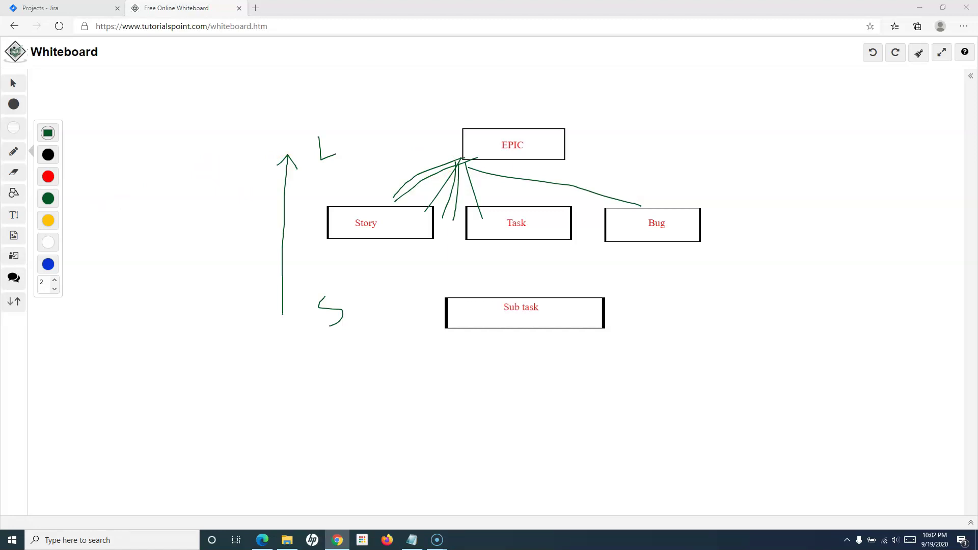
- Switch to Jira, open the RCV Tutorials Classic project and start a new issue with the issue type Epic
left_click(81, 9)
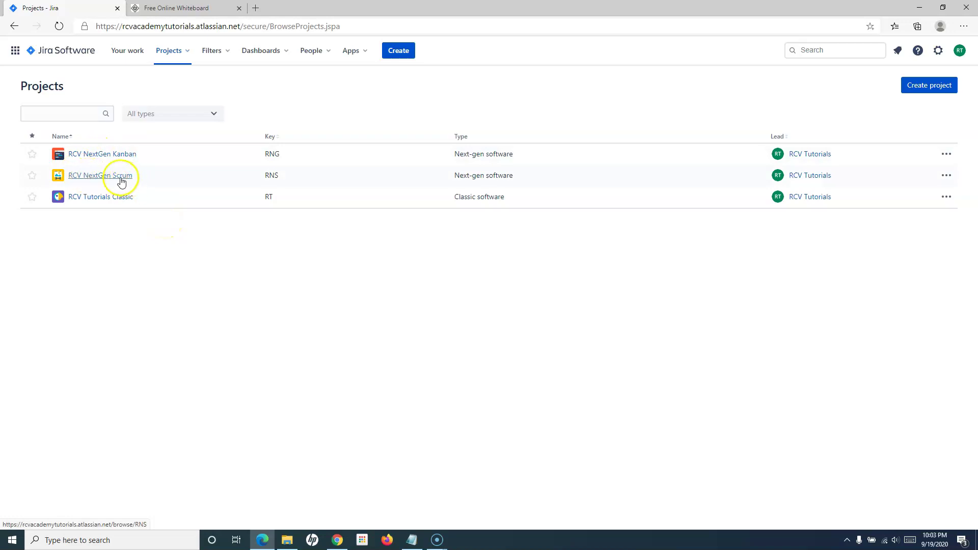
left_click(91, 197)
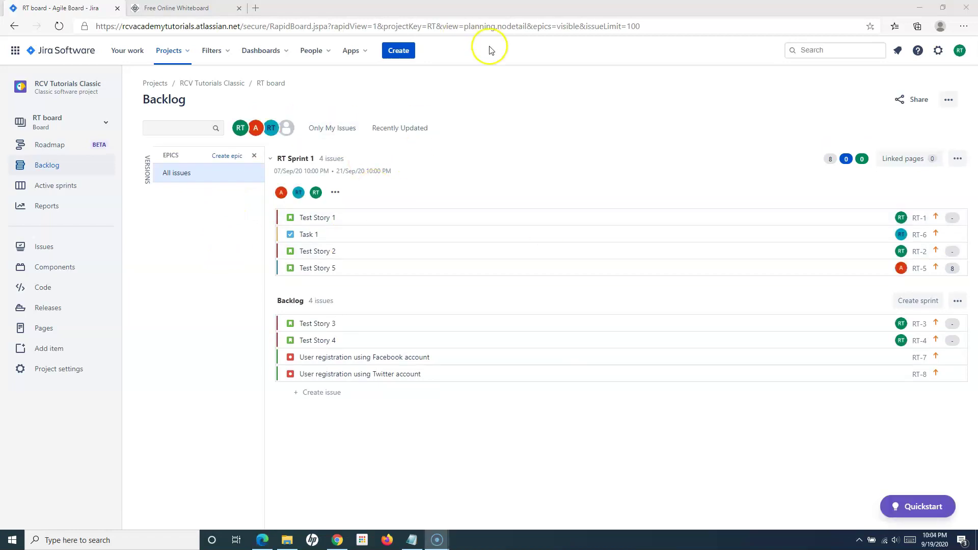
left_click(398, 52)
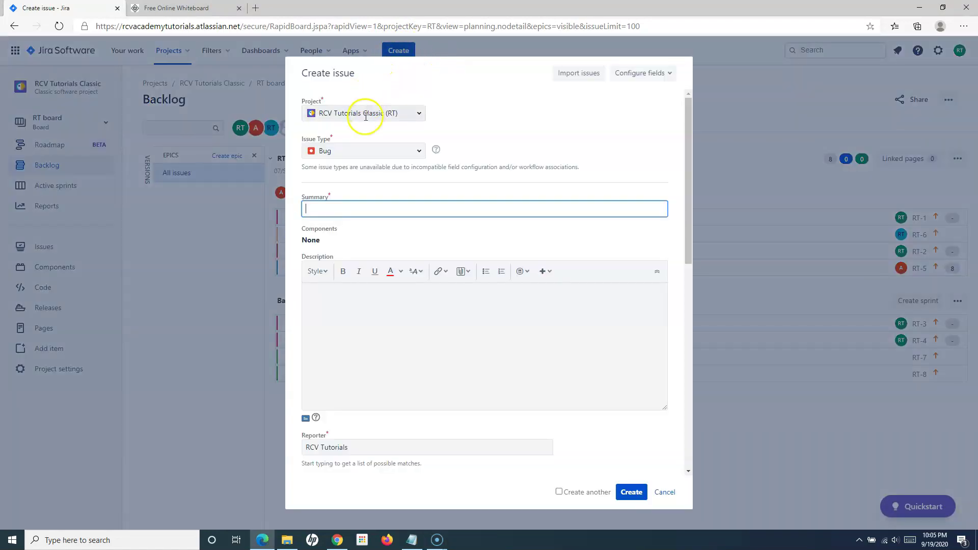
left_click(419, 152)
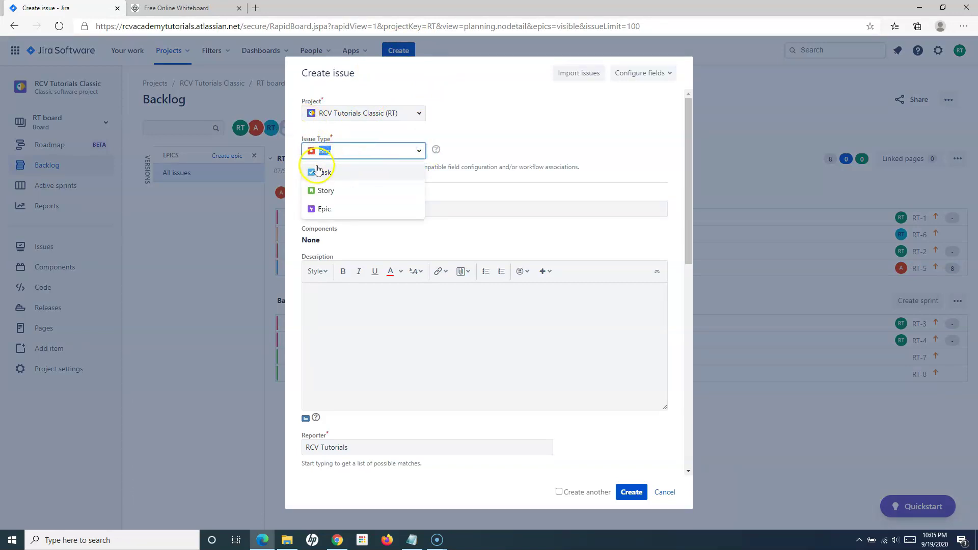
left_click(321, 209)
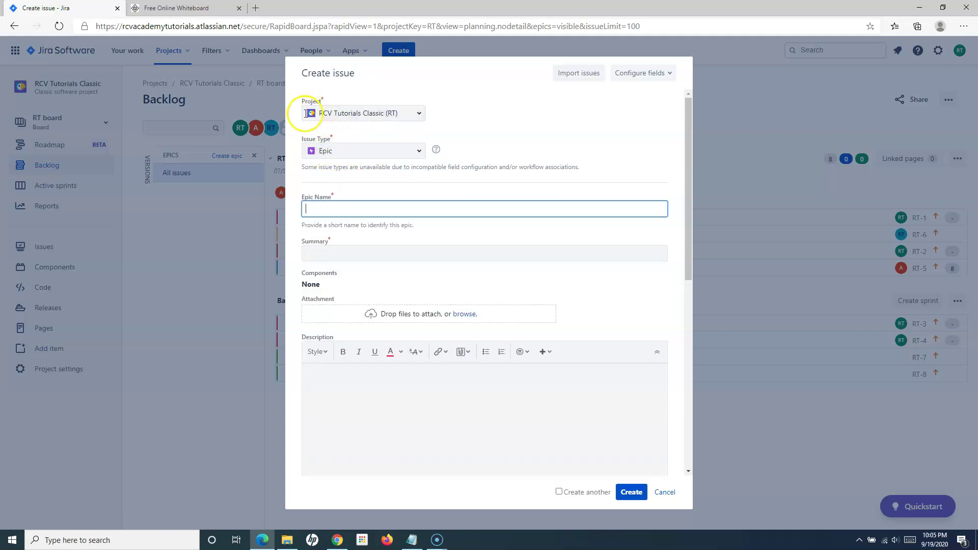
left_click(419, 153)
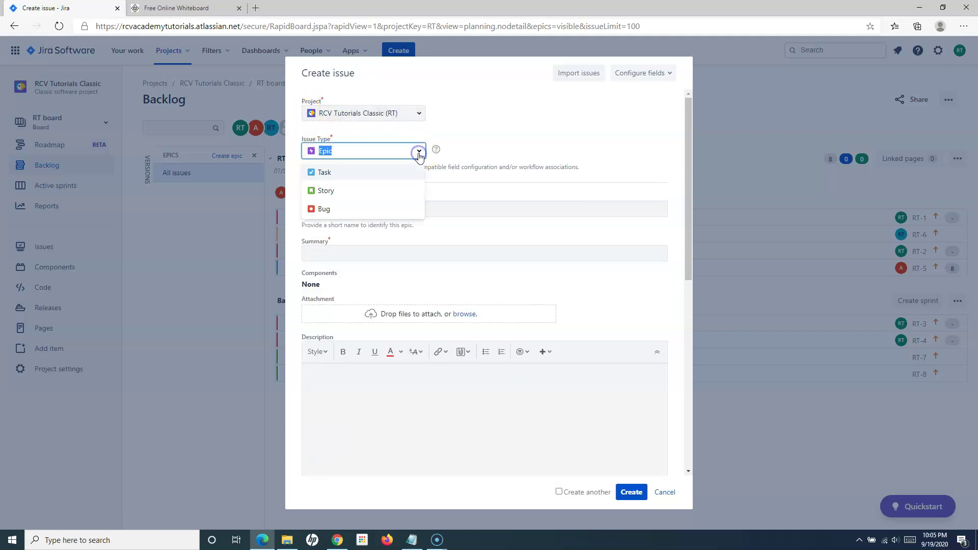
left_click(491, 133)
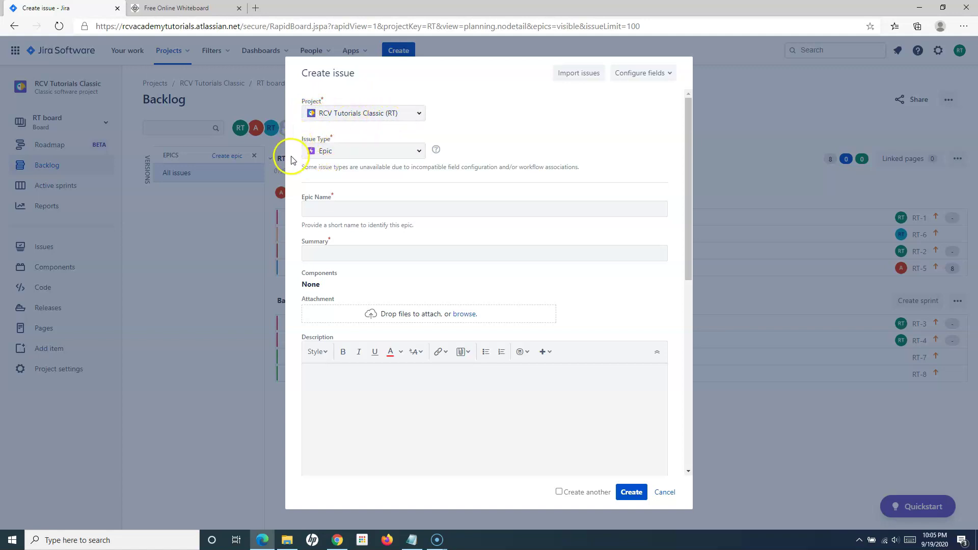
- Enter "Test Epic 1" as both the epic name and the summary, leaving the description empty
left_click(333, 213)
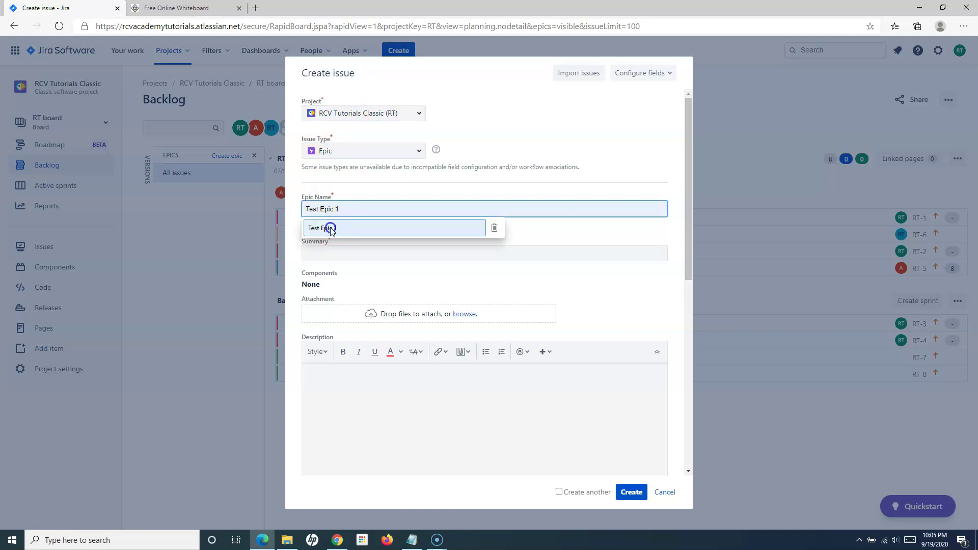
left_click(331, 229)
left_click(323, 254)
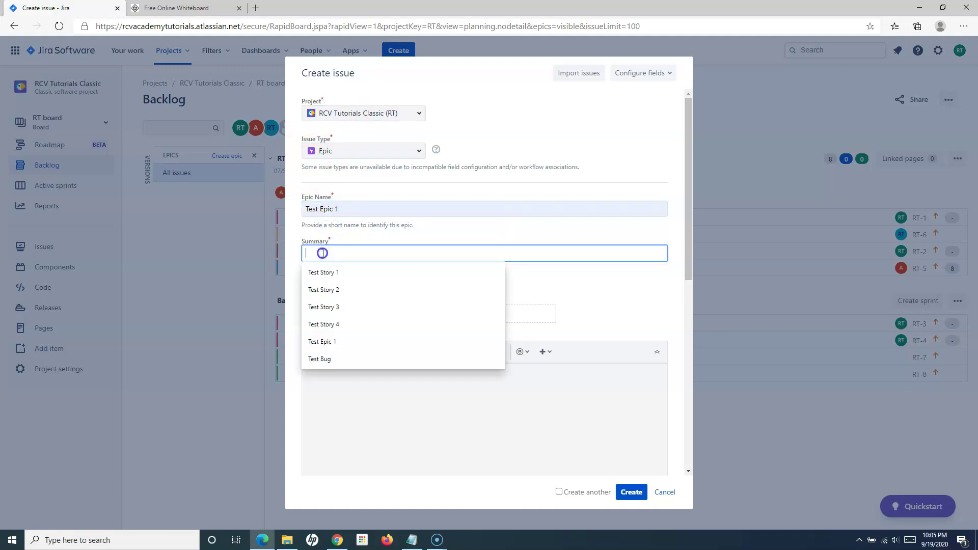
left_click(332, 341)
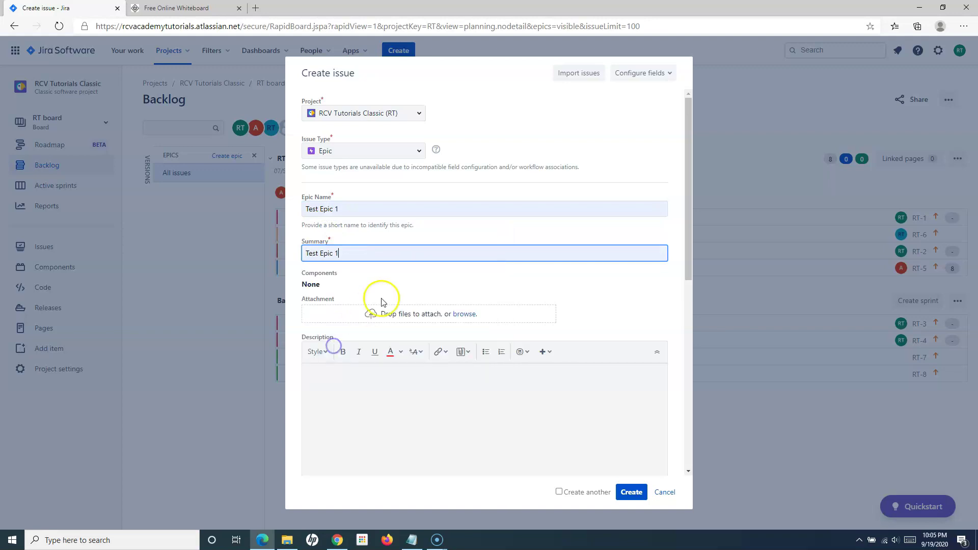
left_click(353, 419)
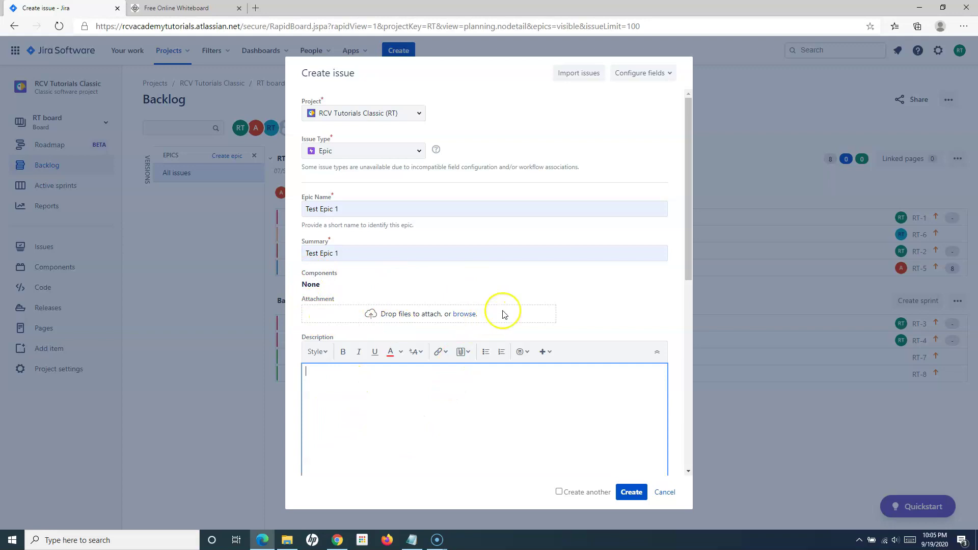
- Examine the remaining fields of the epic form and compare the Custom and All field display options
scroll(568, 306, "down", 5)
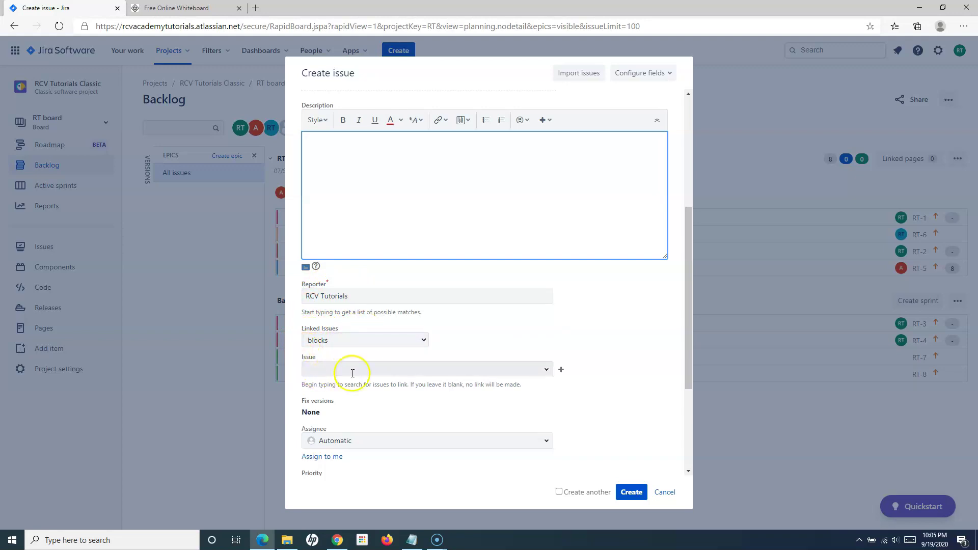
scroll(369, 402, "down", 1)
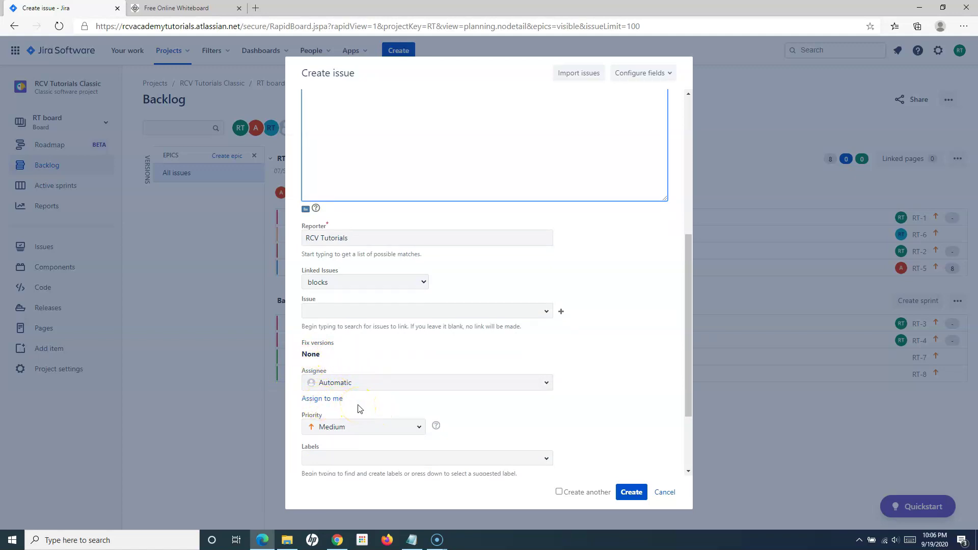
scroll(484, 407, "down", 2)
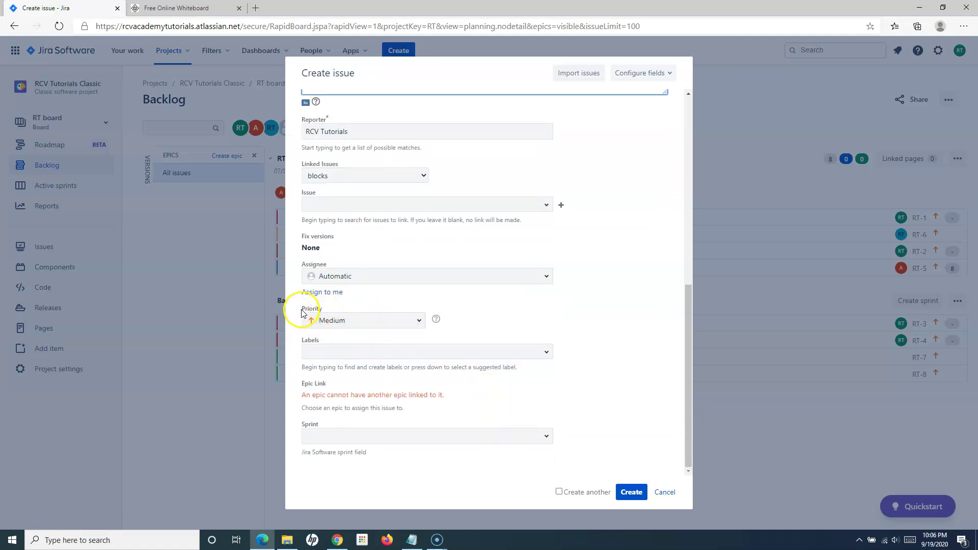
left_click(304, 387)
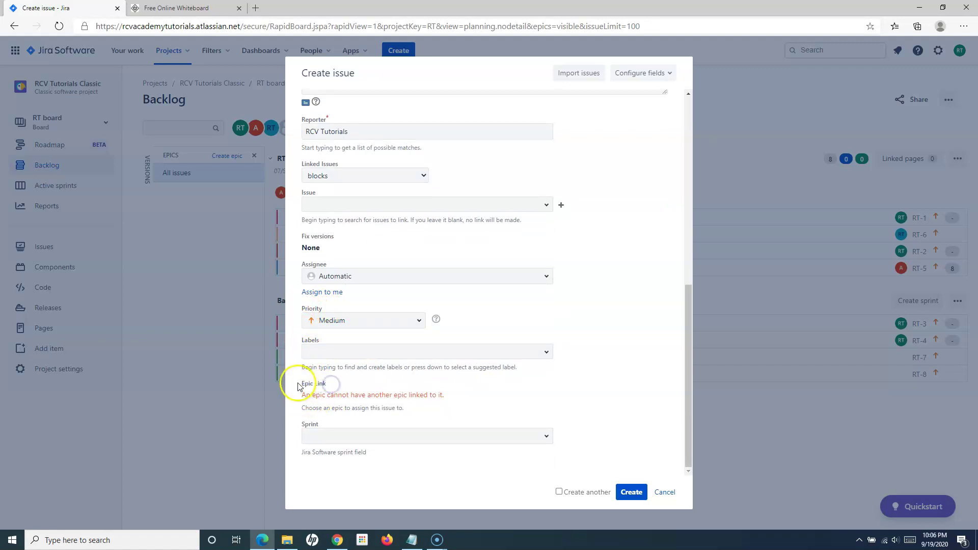
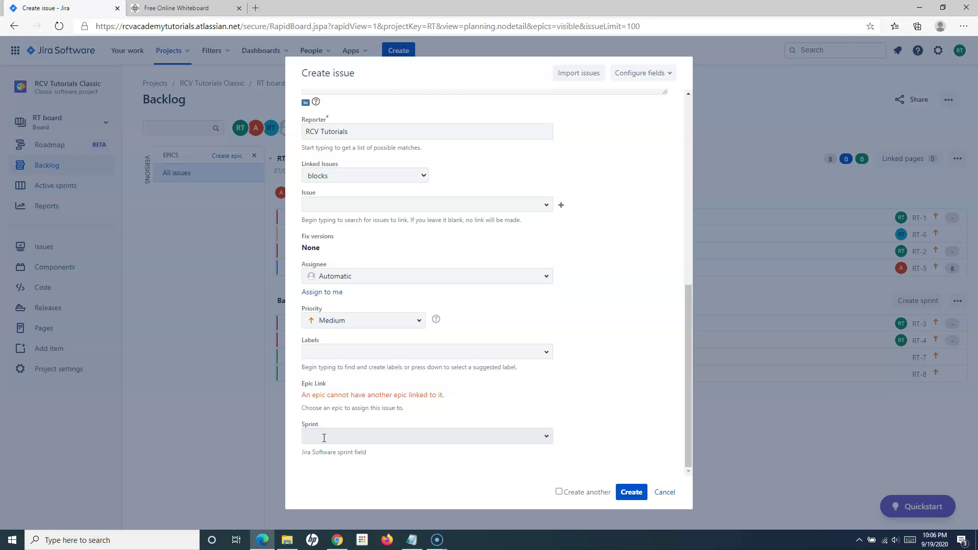
scroll(640, 212, "up", 10)
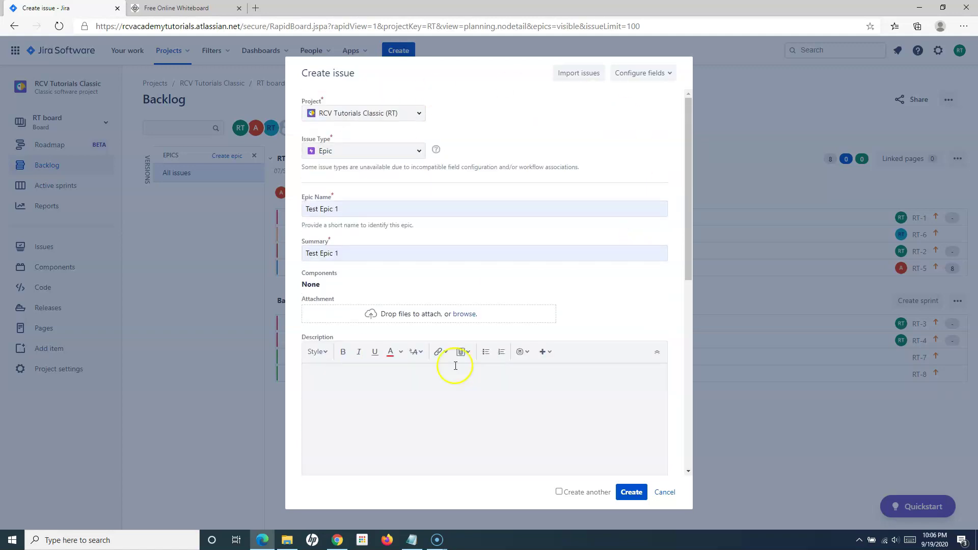
left_click(669, 74)
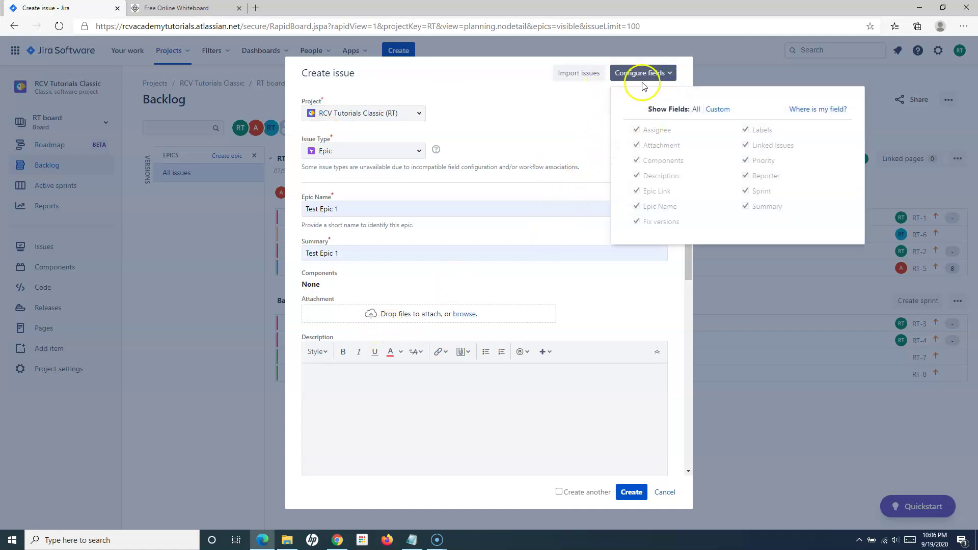
left_click(723, 110)
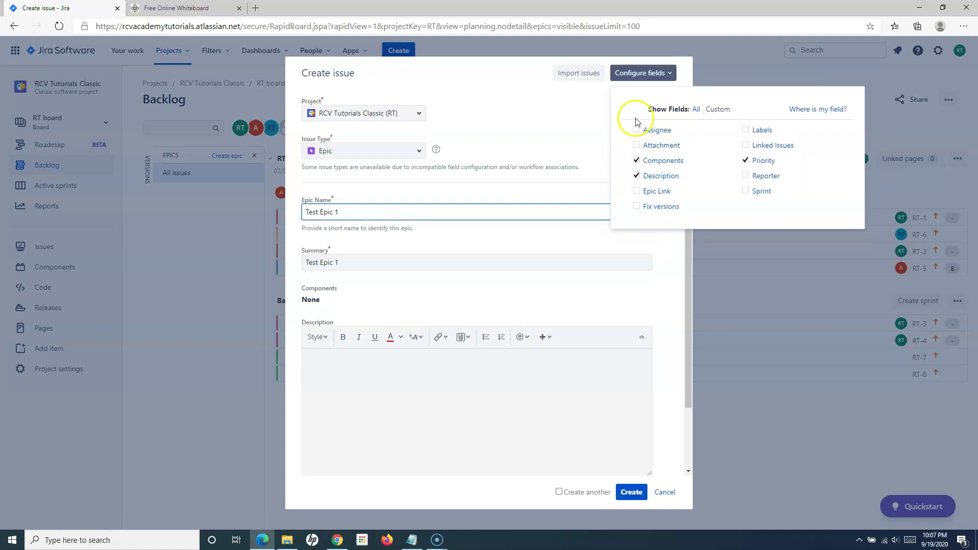
left_click(697, 111)
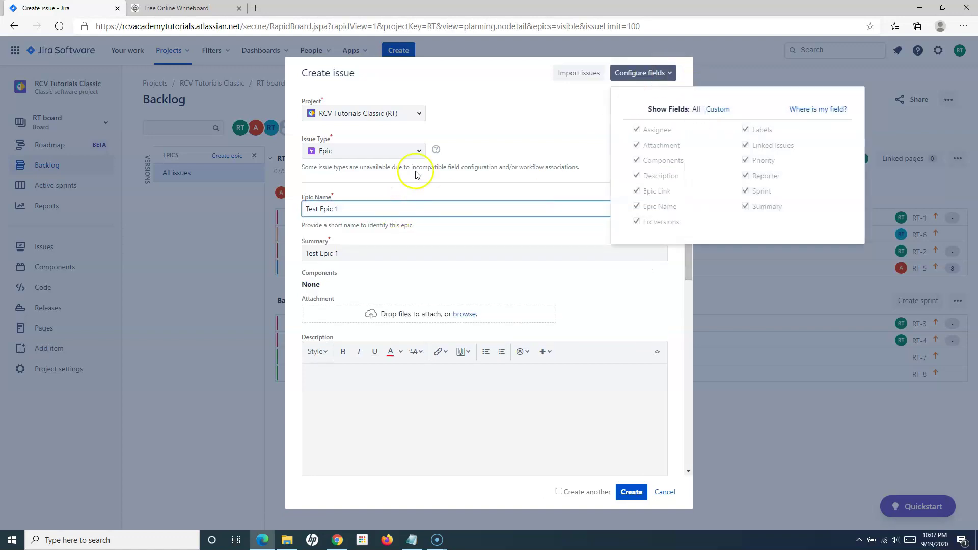
scroll(403, 352, "down", 8)
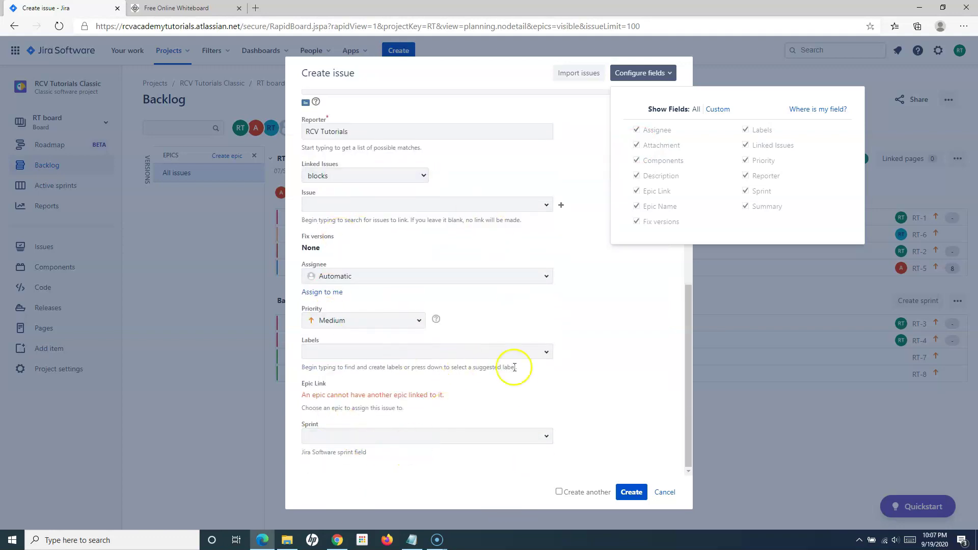
- Close the field configuration, create the epic and show all issues in the backlog
left_click(631, 492)
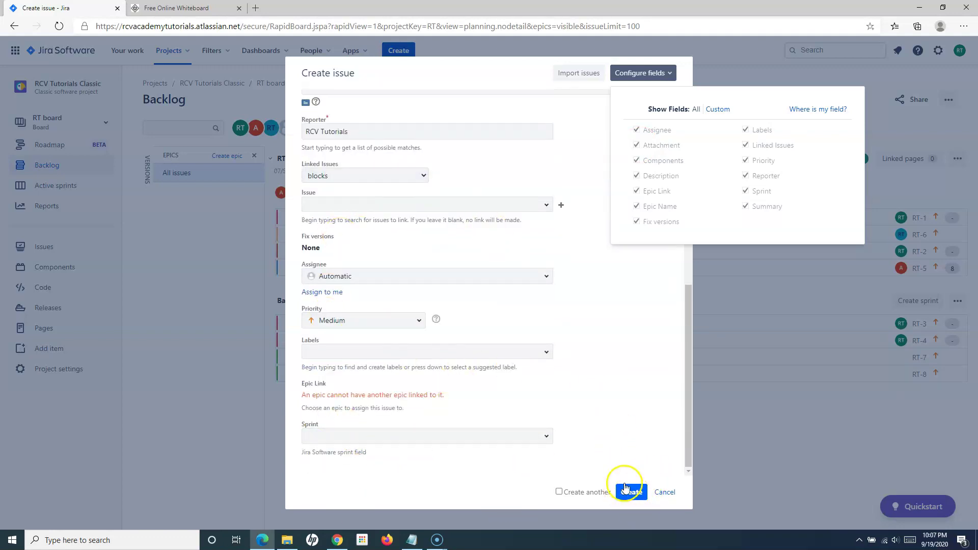
left_click(652, 406)
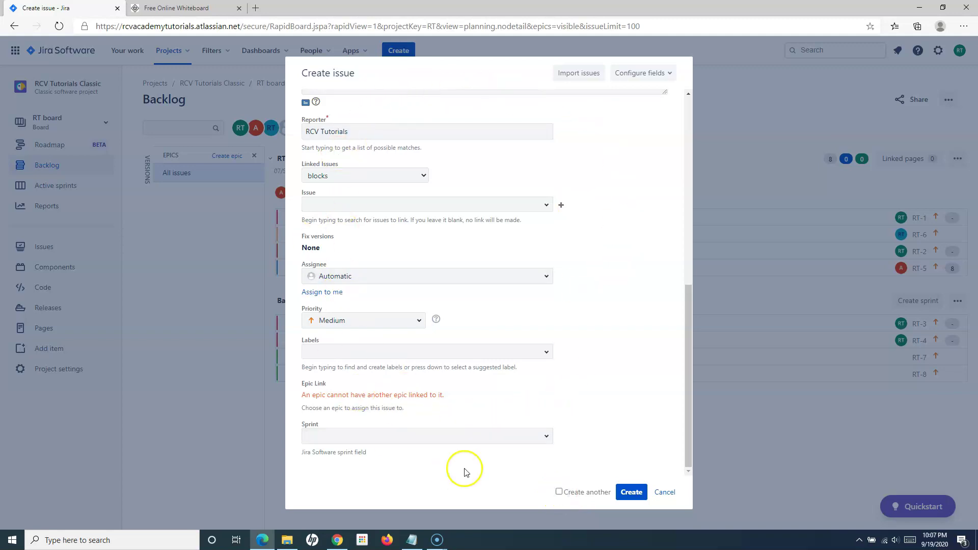
scroll(603, 329, "up", 2)
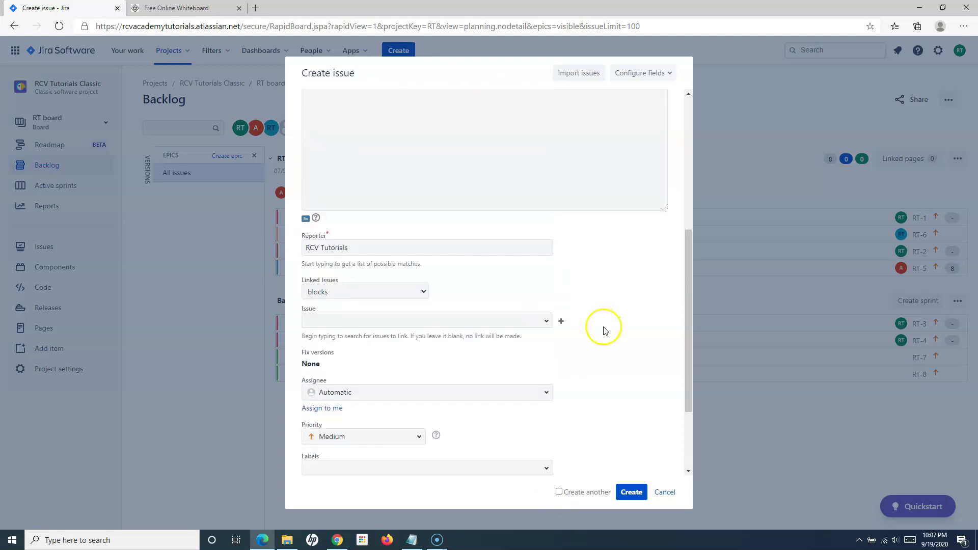
left_click(630, 495)
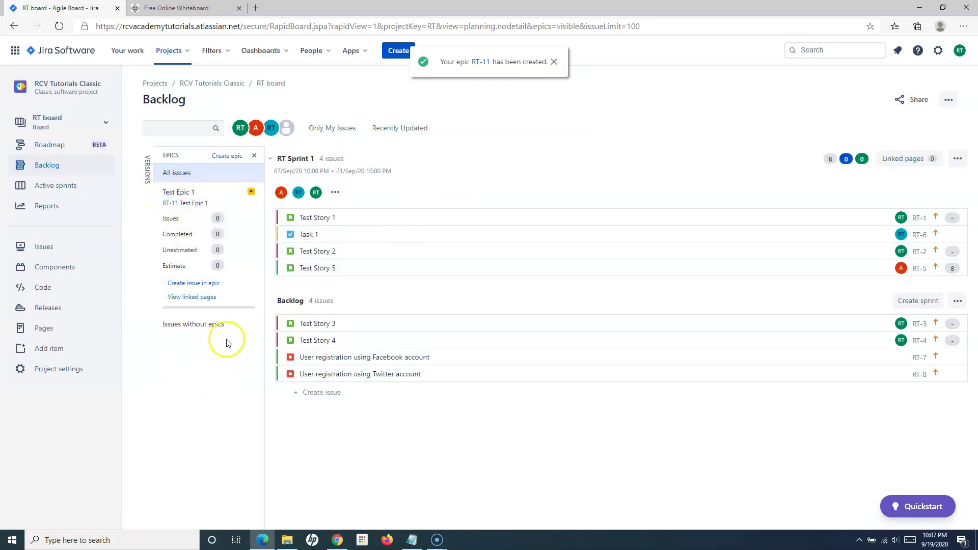
left_click(178, 174)
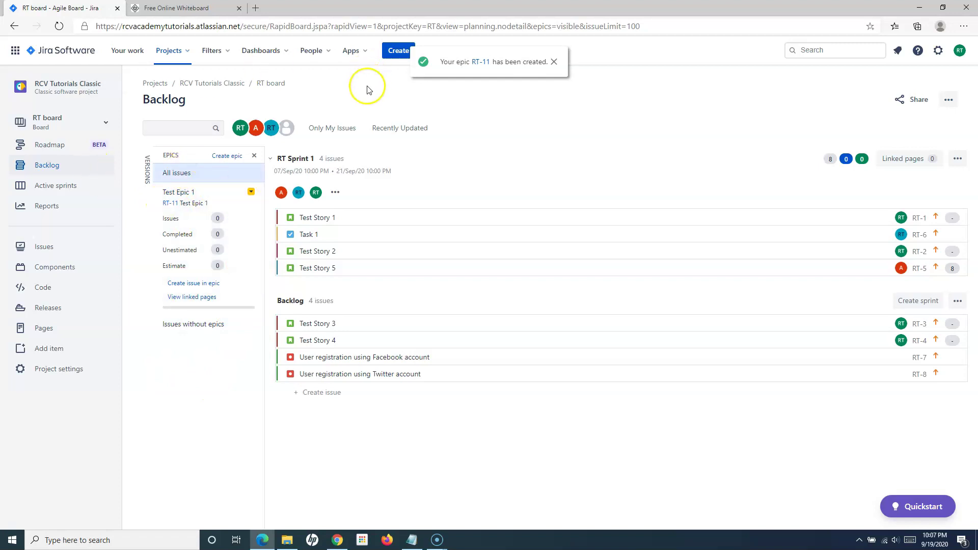
- Create an epic named "Test Epic 2" from the RT board's roadmap
left_click(57, 148)
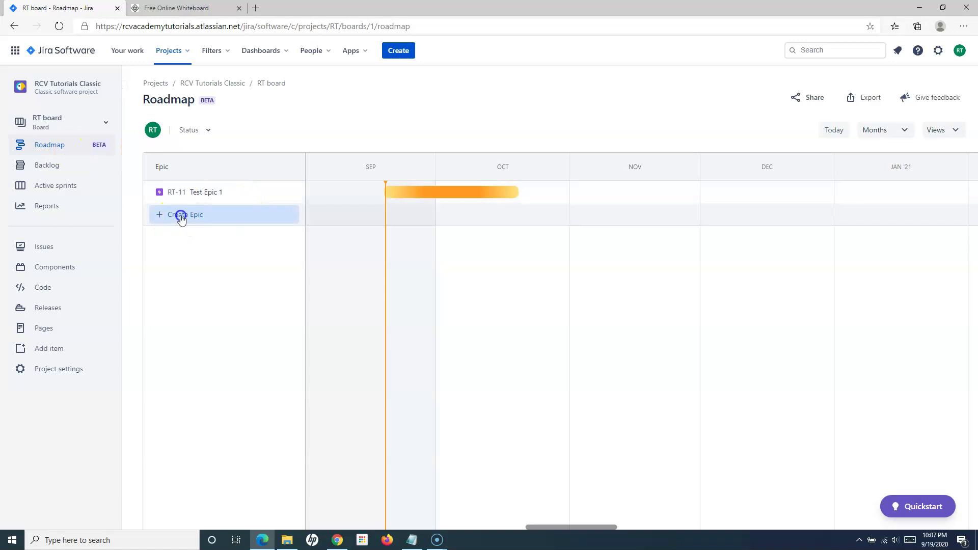
left_click(181, 216)
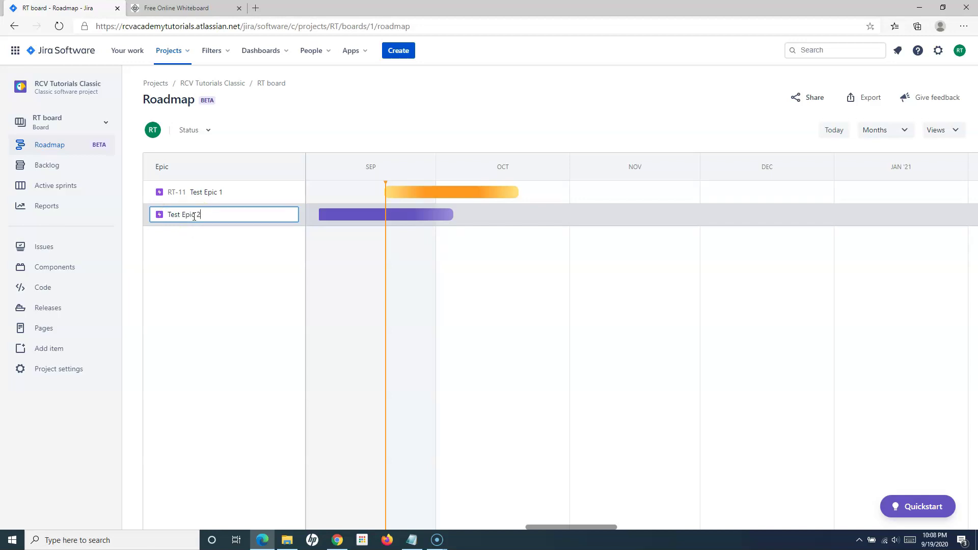
key("Return")
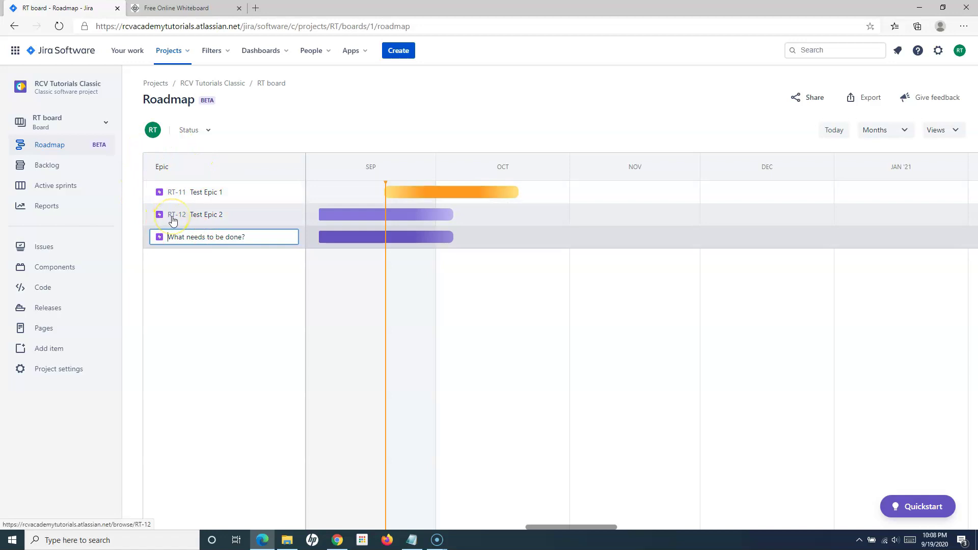
- Examine the details of Test Epic 2 beside the roadmap and on its full issue page, and return to the roadmap
left_click(173, 216)
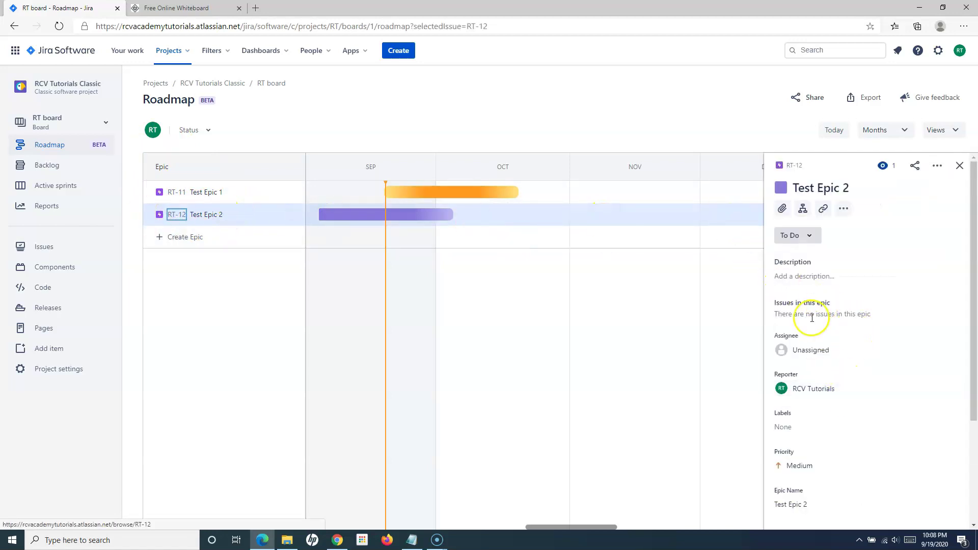
scroll(839, 391, "down", 3)
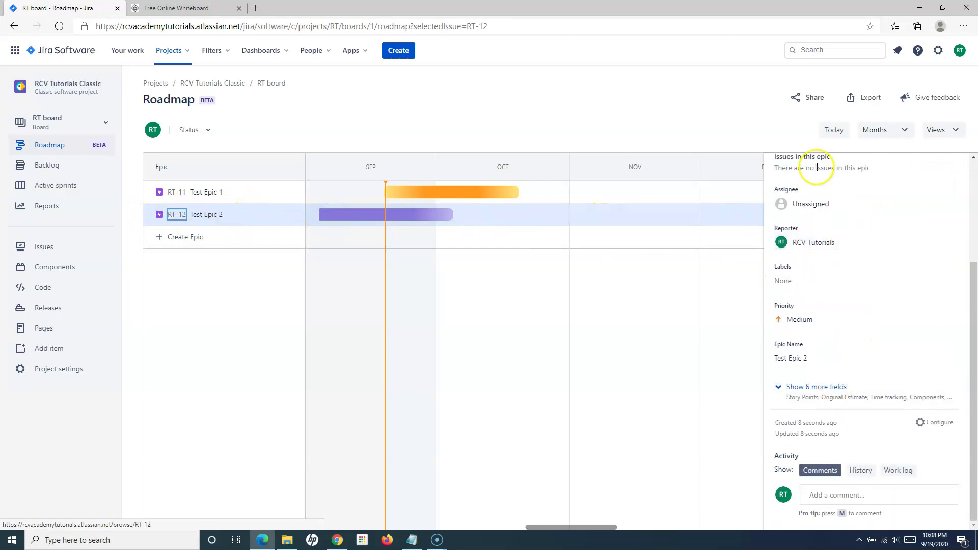
scroll(858, 329, "up", 3)
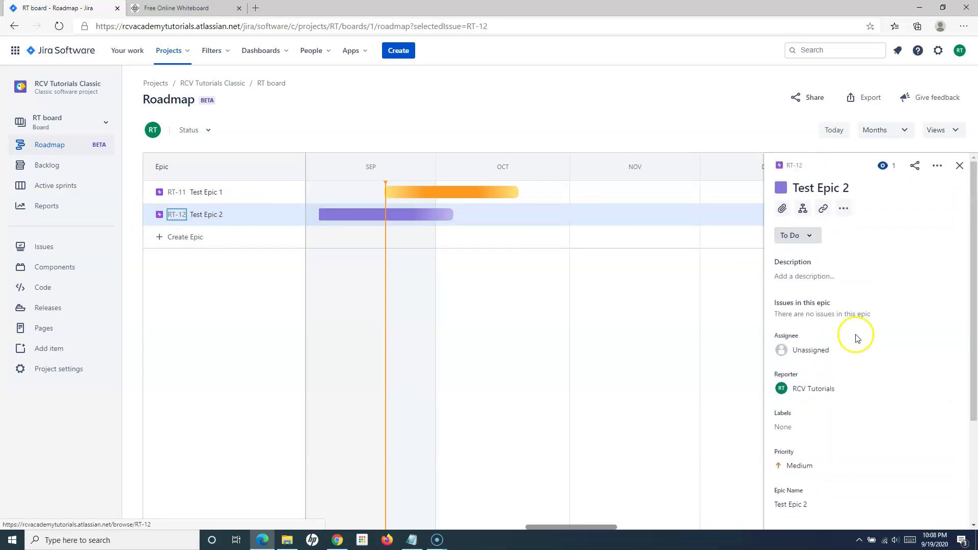
left_click(796, 166)
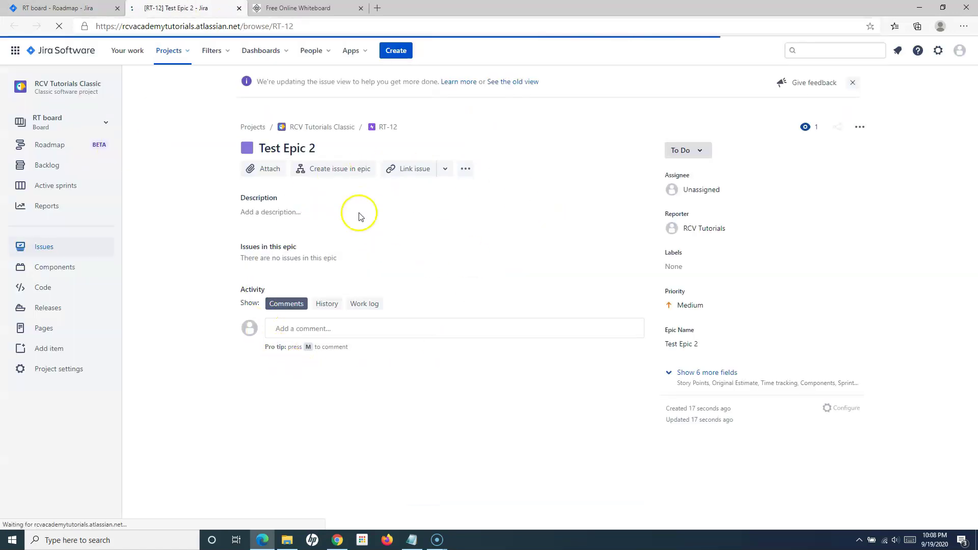
left_click(84, 12)
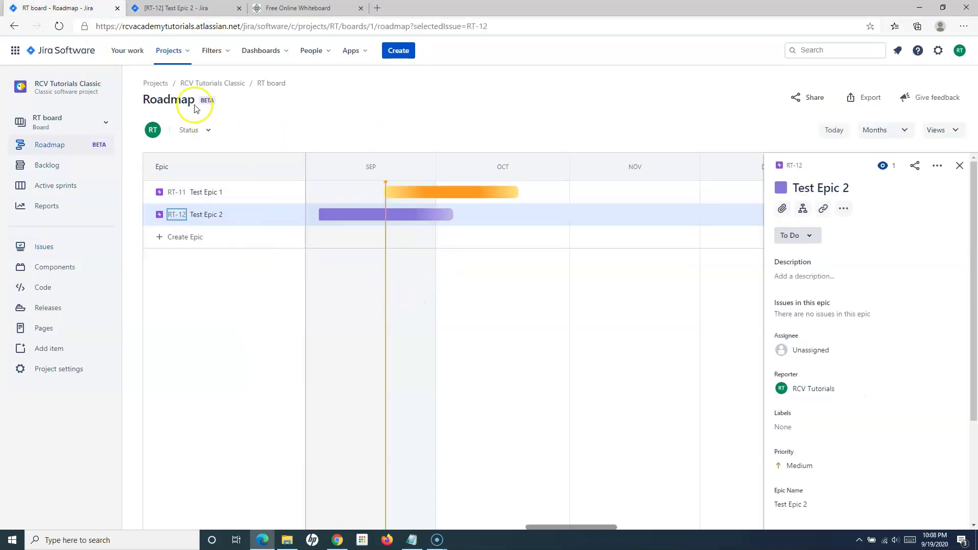
- Show the epics in the project's backlog and start a new epic from there
left_click(57, 168)
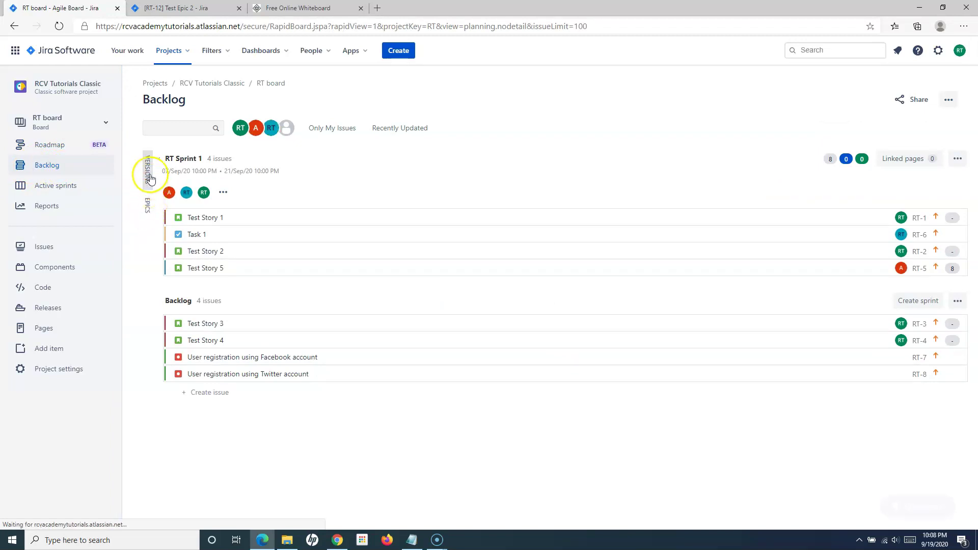
left_click(146, 209)
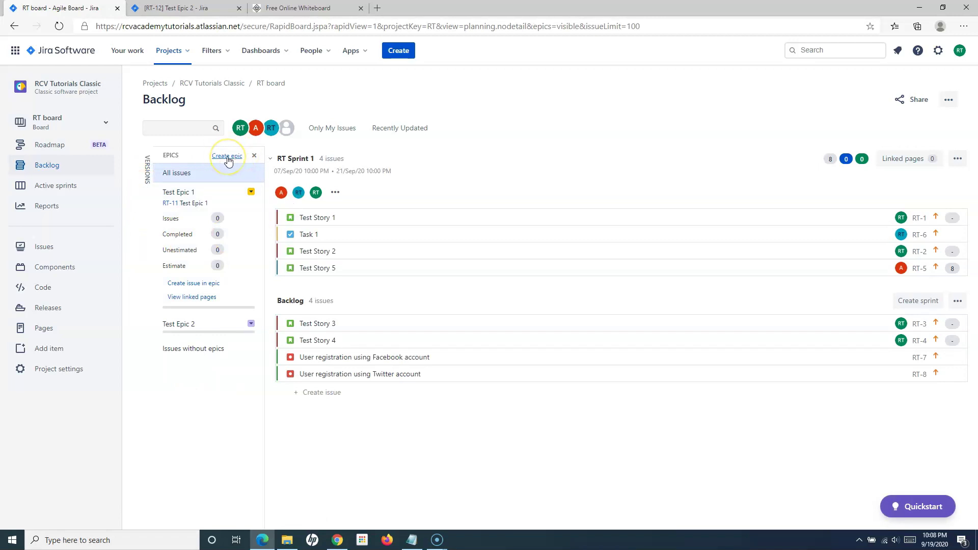
left_click(227, 157)
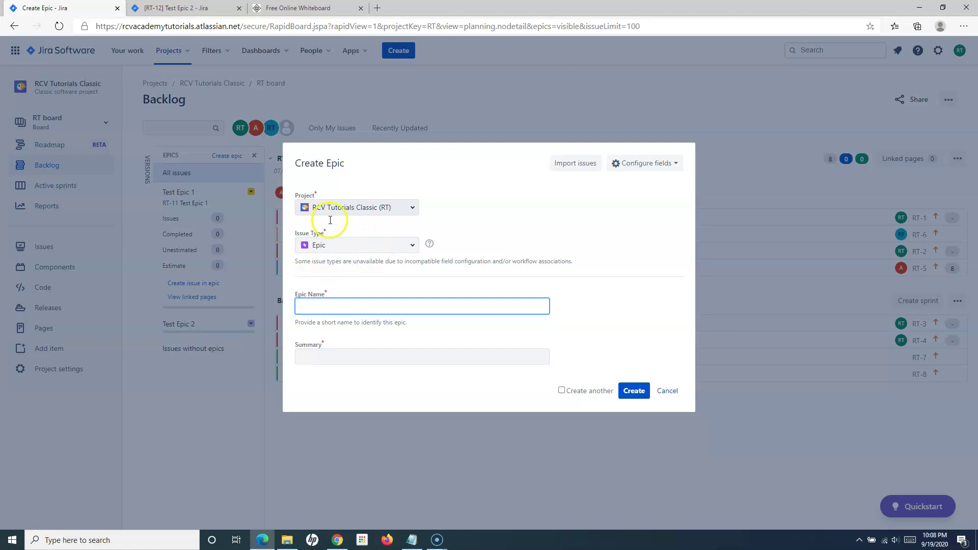
- Enter "Test Epic 2" as the epic name and "epic 2" as the summary
left_click(309, 306)
left_click(316, 329)
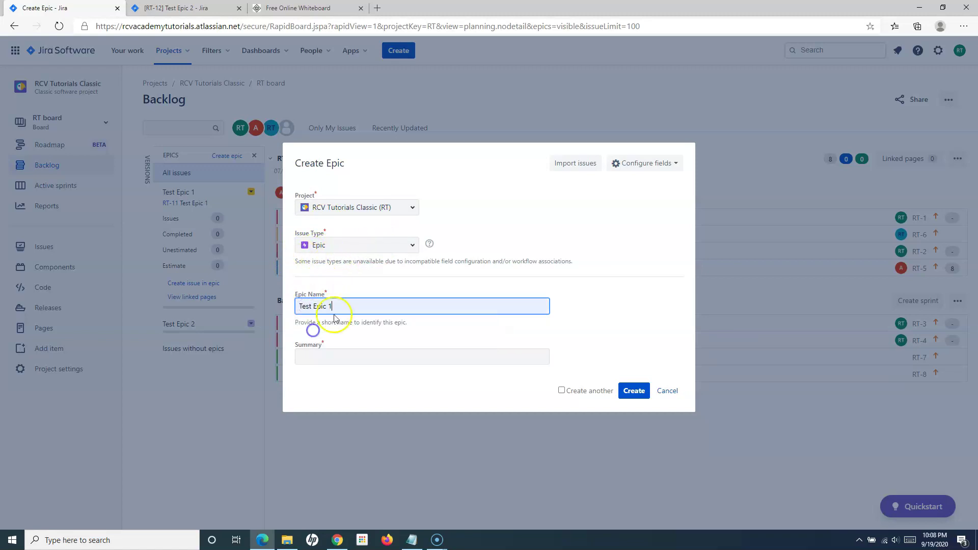
key("BackSpace")
type("2")
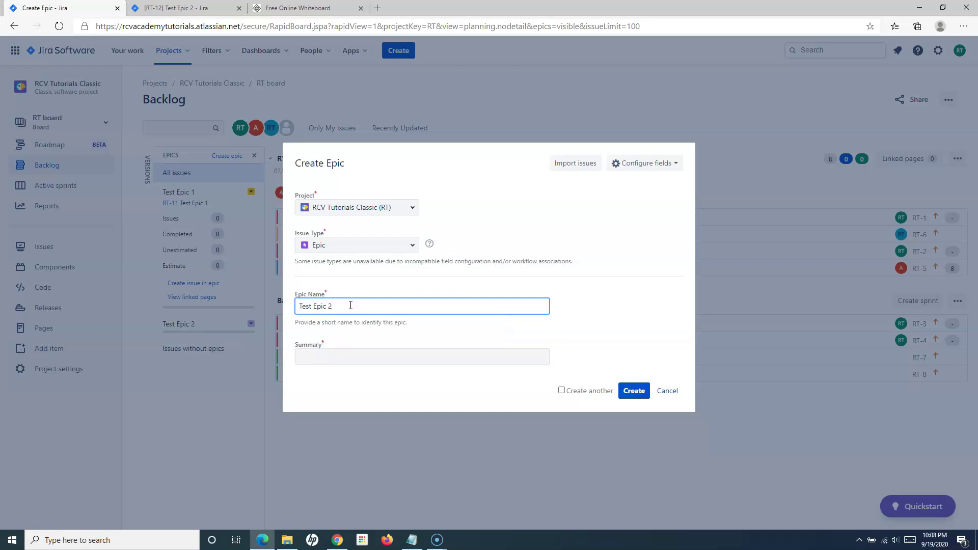
left_click(326, 356)
left_click(344, 356)
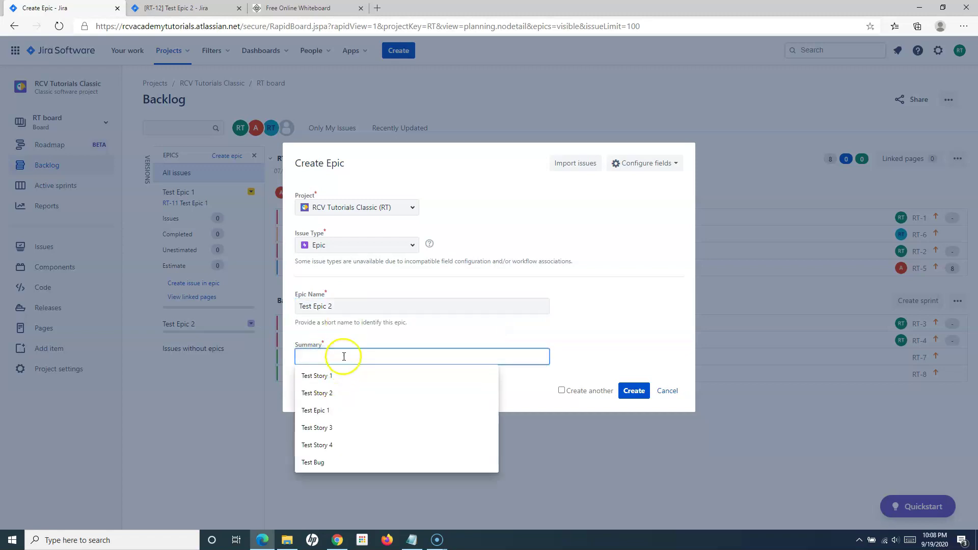
type("epic")
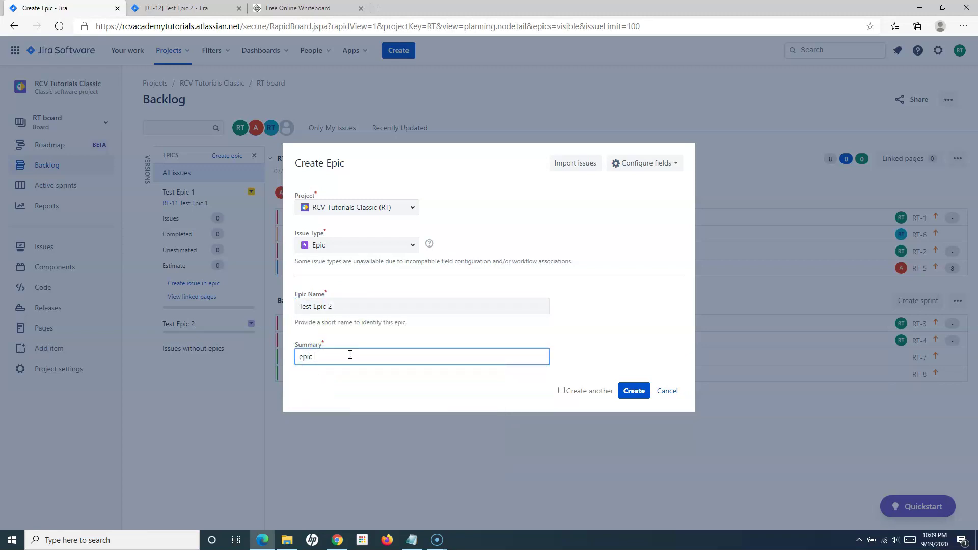
type(" 2")
key("Return")
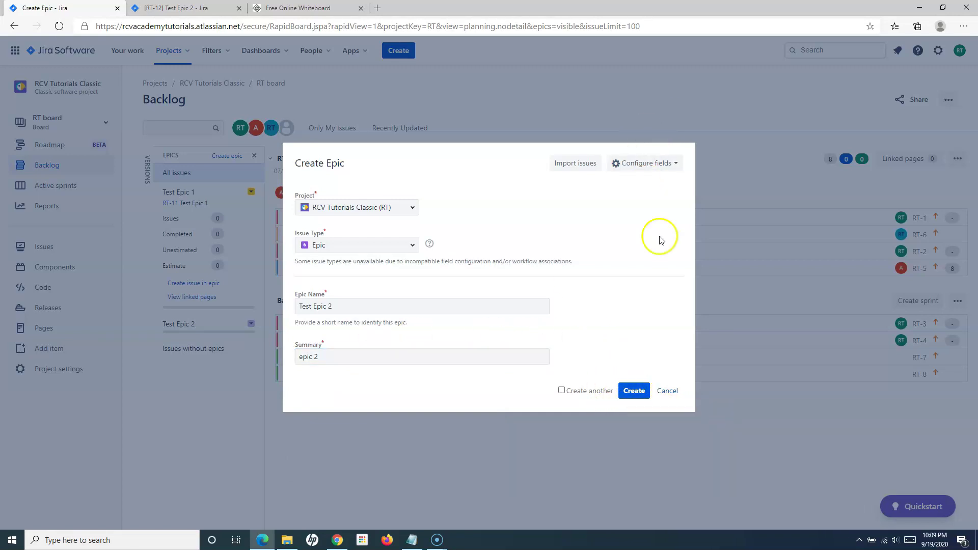
- Show all fields in the epic form, review them, create the epic and dismiss the notification
left_click(675, 168)
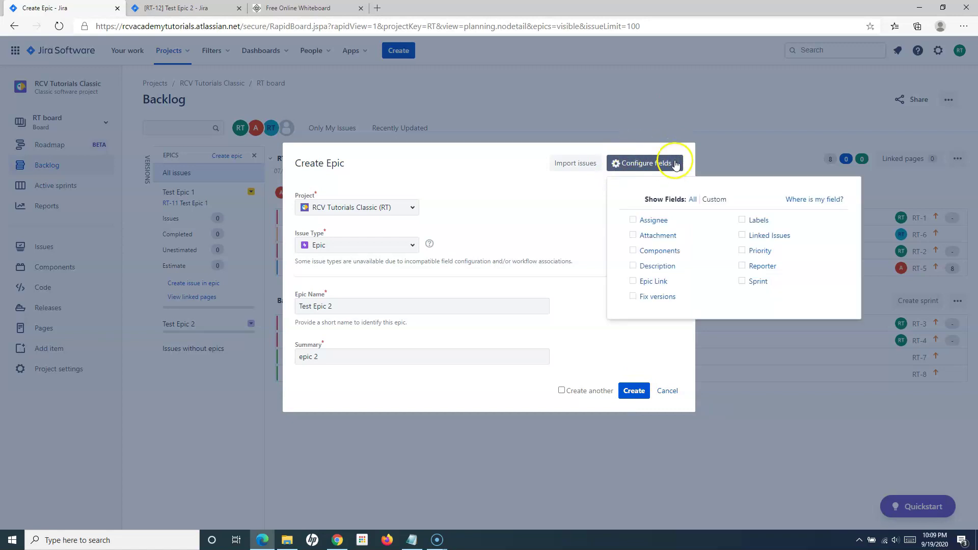
left_click(693, 200)
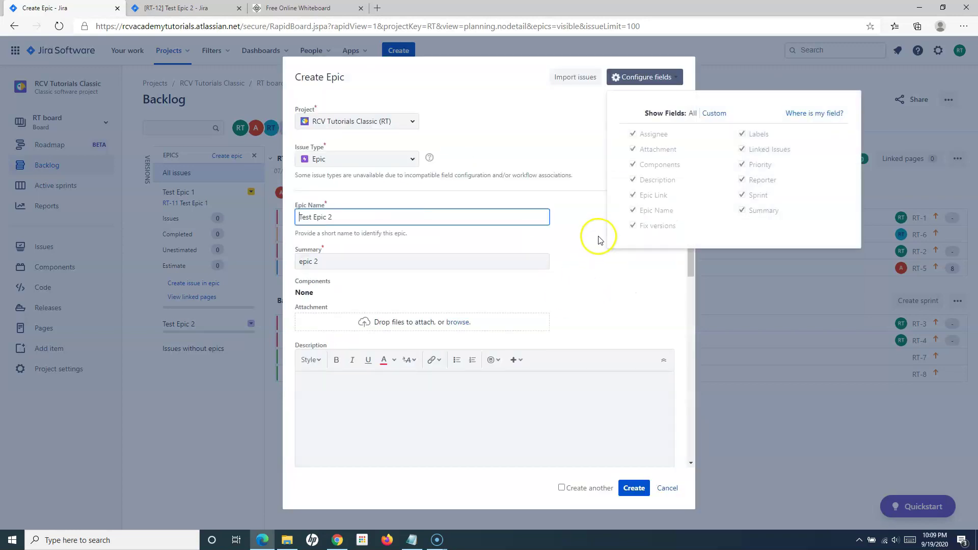
scroll(561, 301, "down", 4)
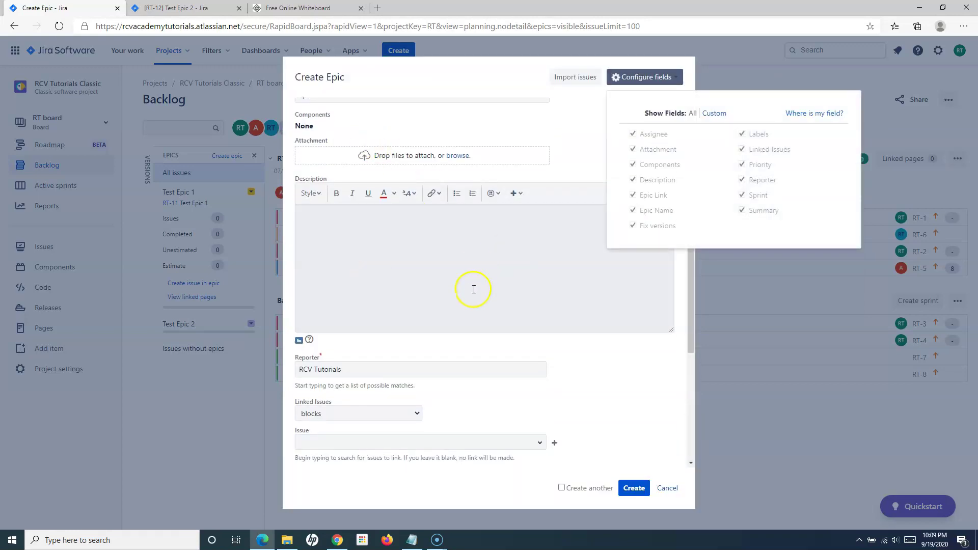
scroll(469, 289, "down", 3)
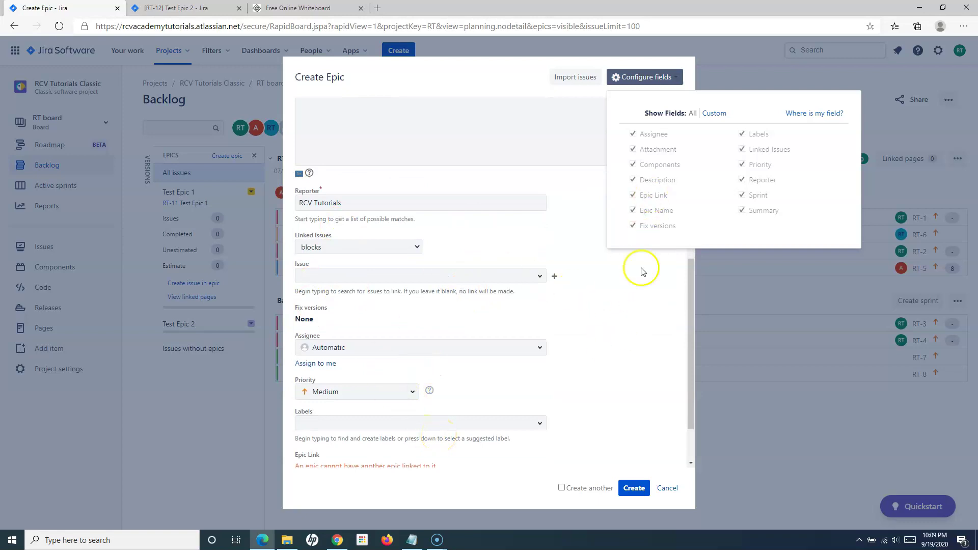
left_click(648, 289)
scroll(586, 374, "down", 2)
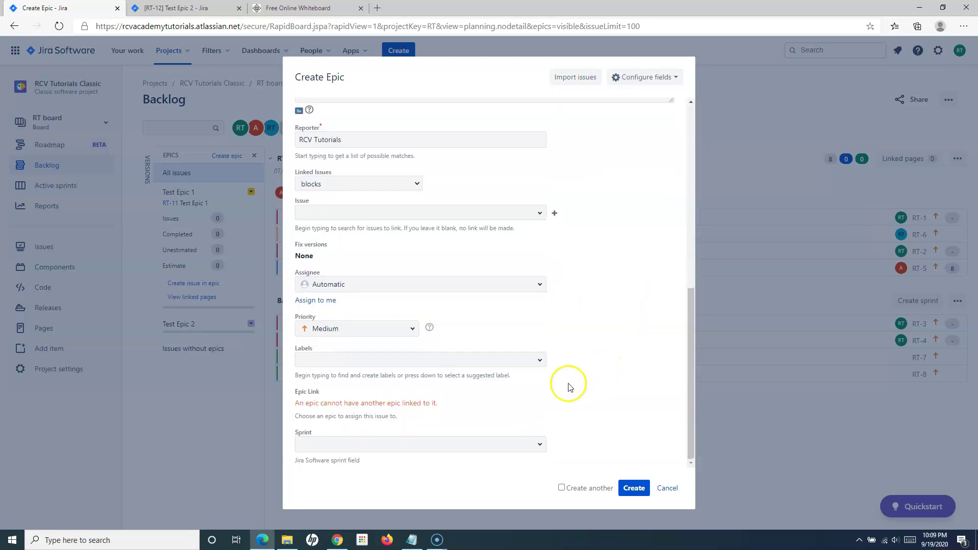
left_click(632, 489)
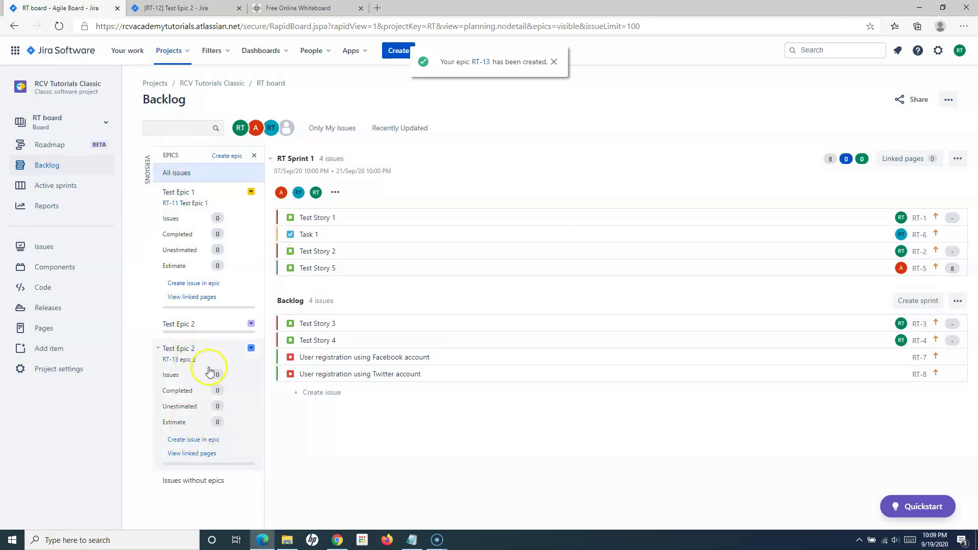
left_click(555, 62)
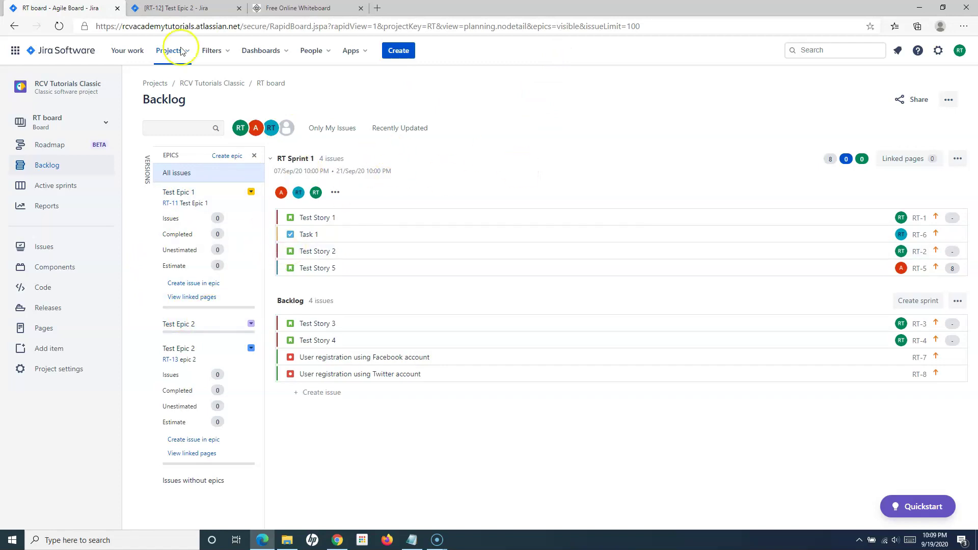
- Open the RCV NextGen Kanban project from the project list
left_click(67, 53)
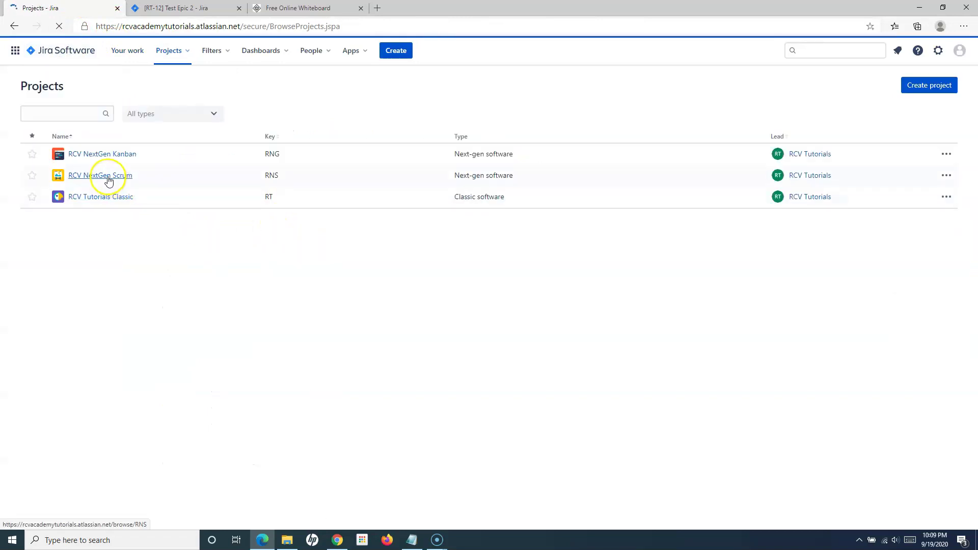
left_click(111, 154)
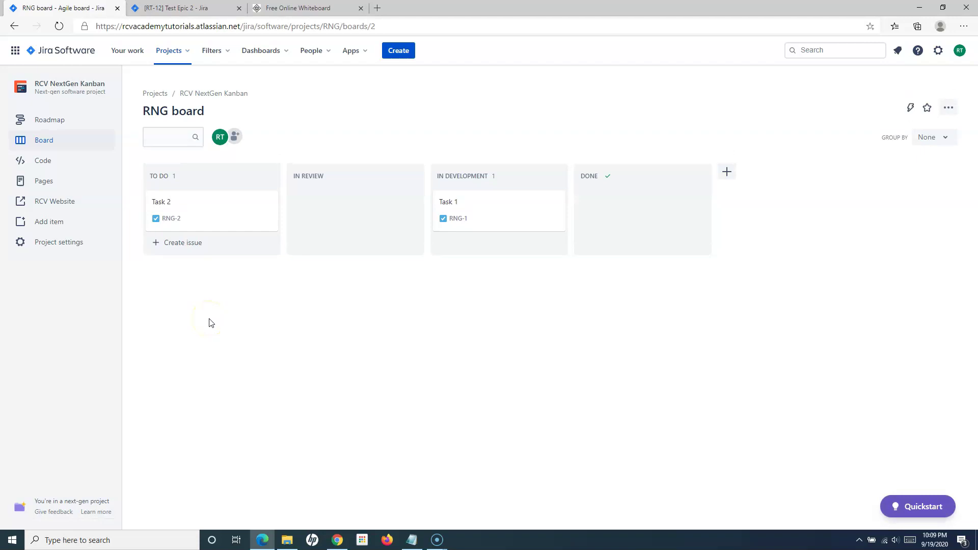
- Examine the fields of a new issue of type Epic in the NextGen Kanban project and discard the form
left_click(399, 51)
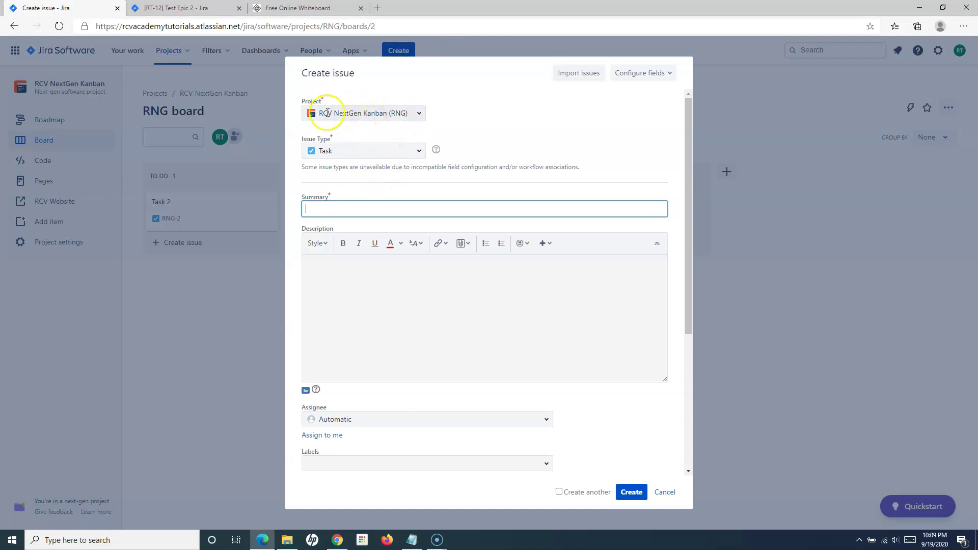
left_click(418, 153)
left_click(339, 174)
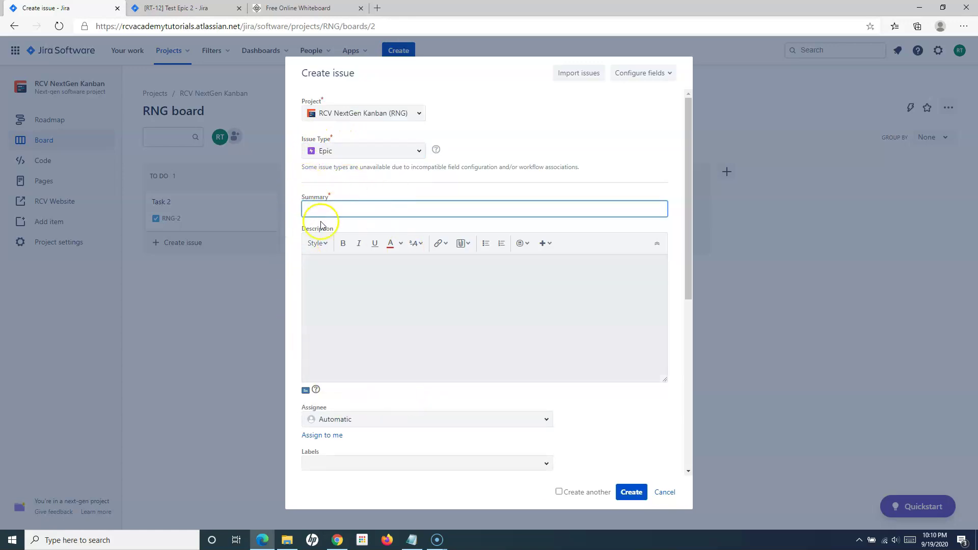
scroll(392, 361, "down", 1)
scroll(393, 362, "down", 2)
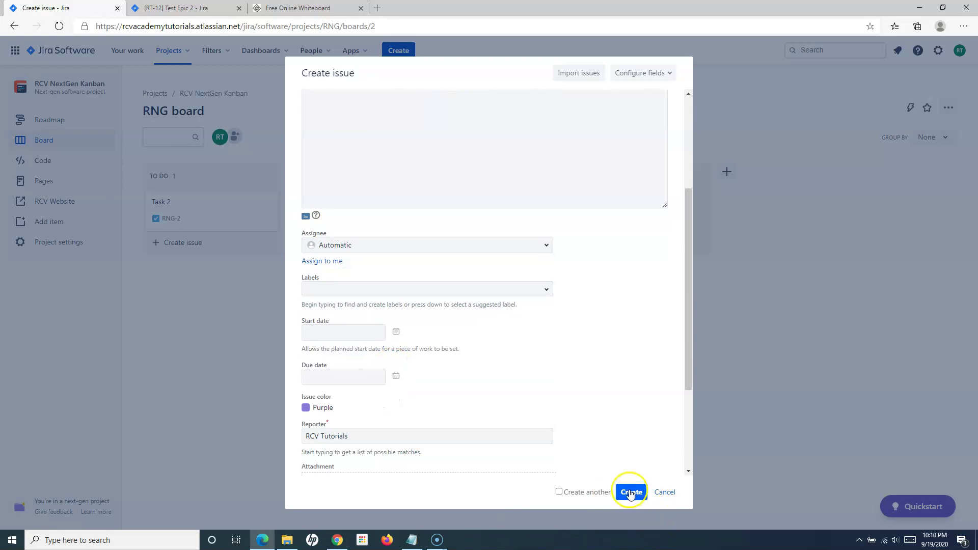
scroll(467, 345, "up", 3)
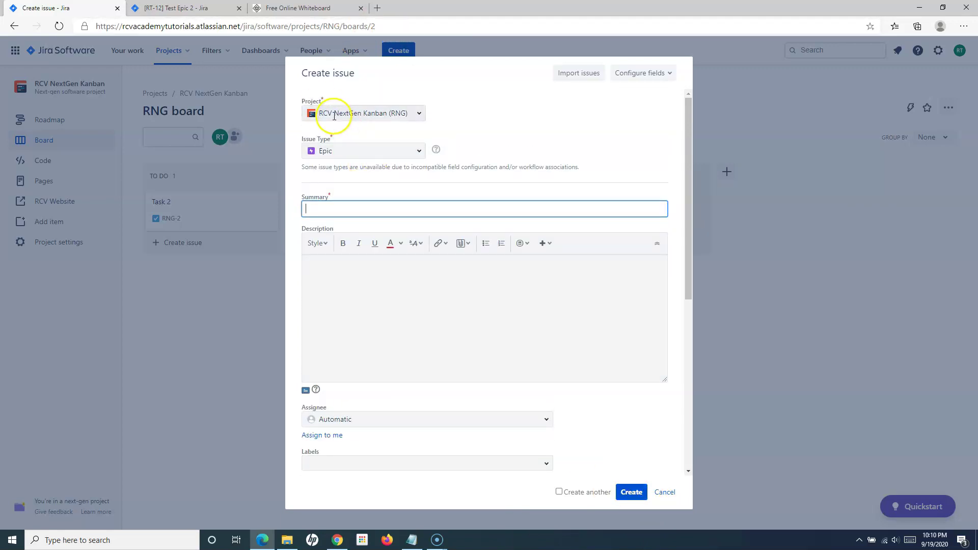
left_click(662, 493)
left_click(539, 134)
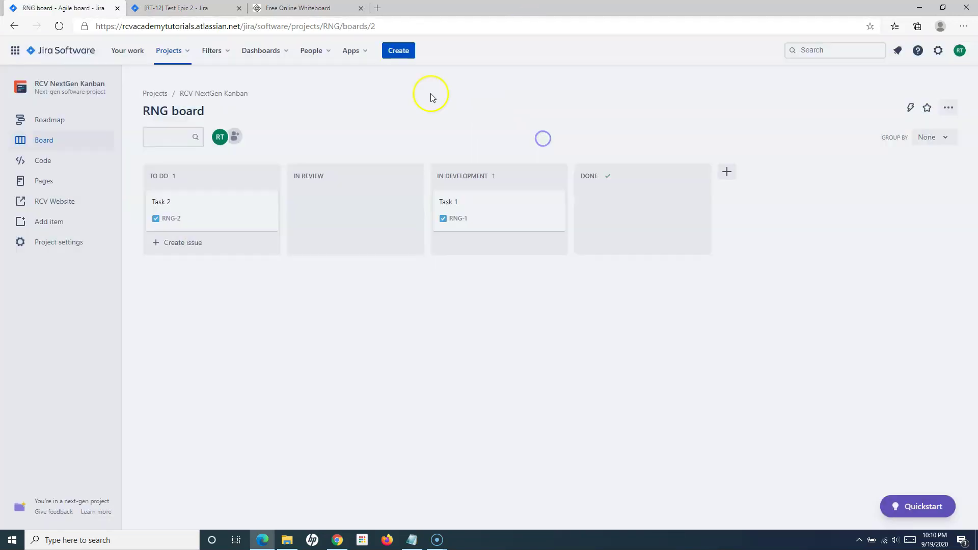
- Create an epic named "Test Epic1" on the NextGen Kanban roadmap and review its details
left_click(66, 122)
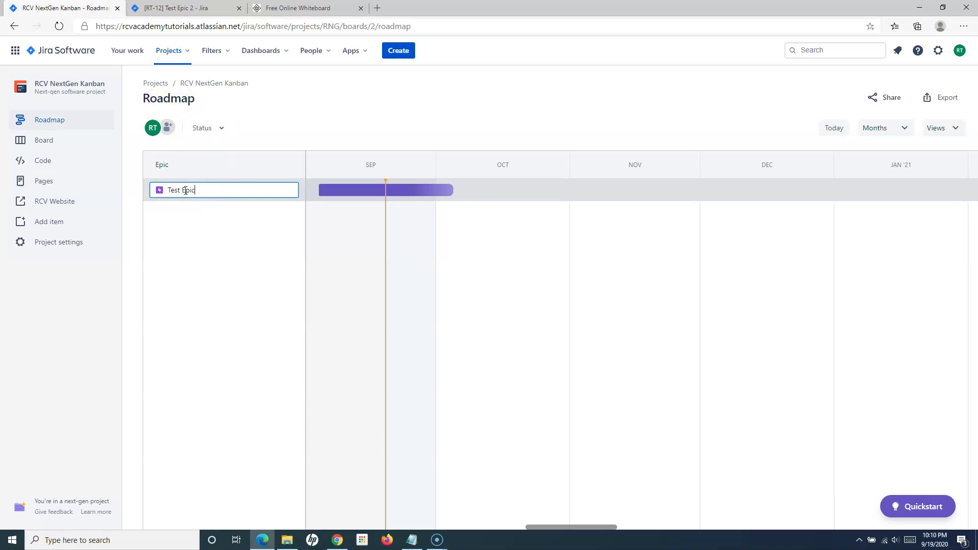
key("Return")
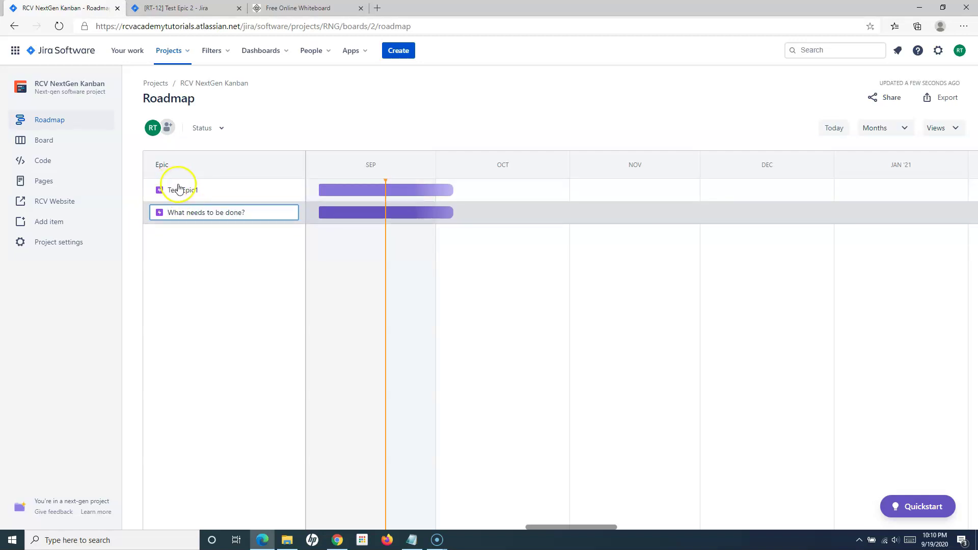
left_click(183, 191)
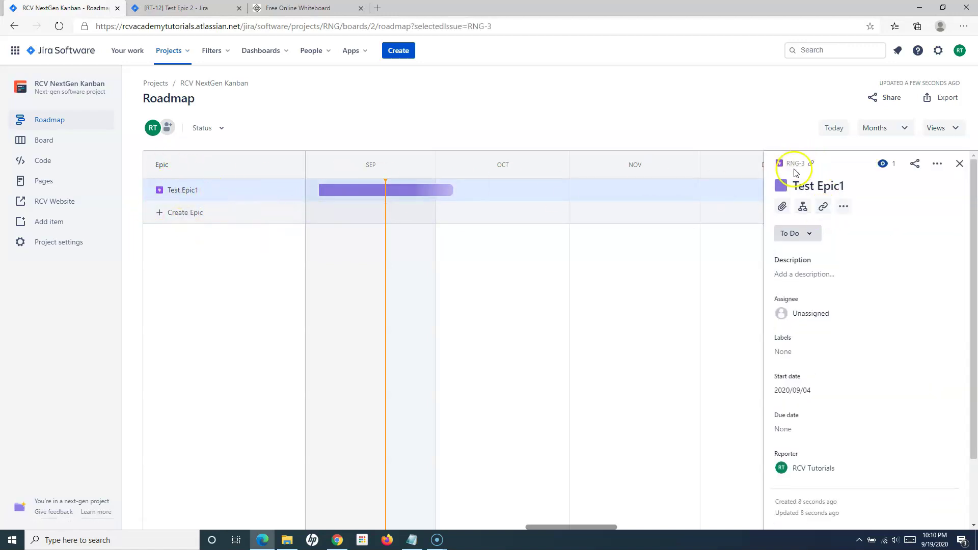
scroll(848, 447, "down", 2)
scroll(848, 447, "up", 2)
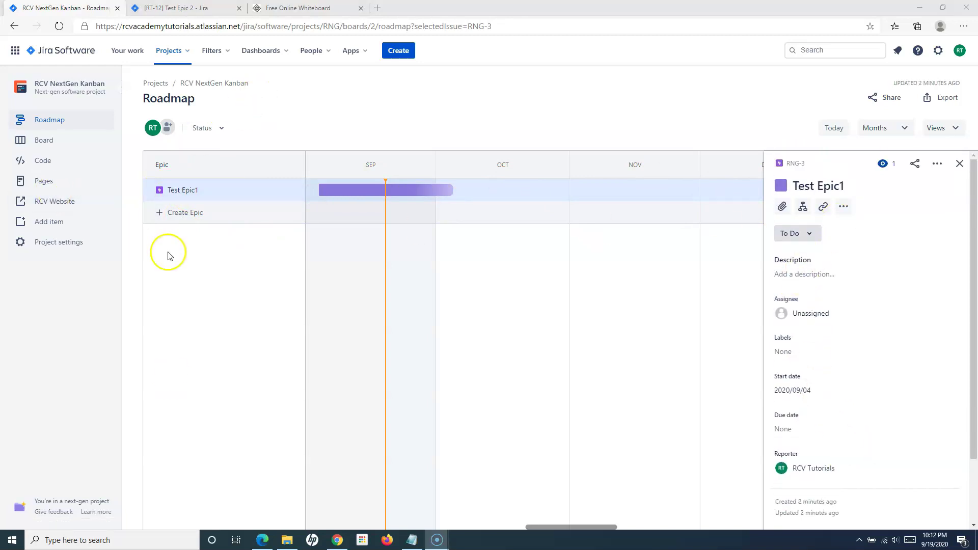
- Open the RCV NextGen Scrum project from the project list
left_click(155, 83)
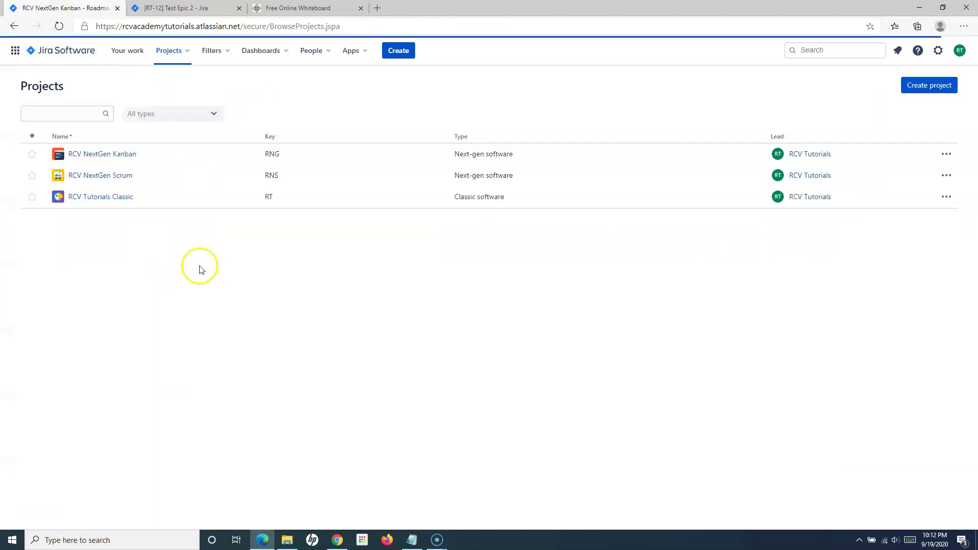
left_click(94, 176)
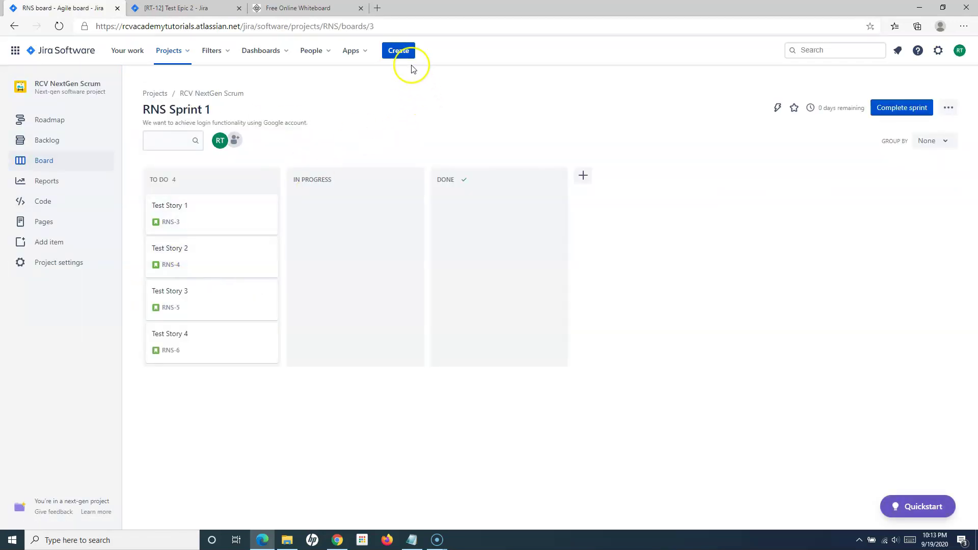
- Examine the form for a new issue of type Epic in the NextGen Scrum project and discard it
left_click(399, 51)
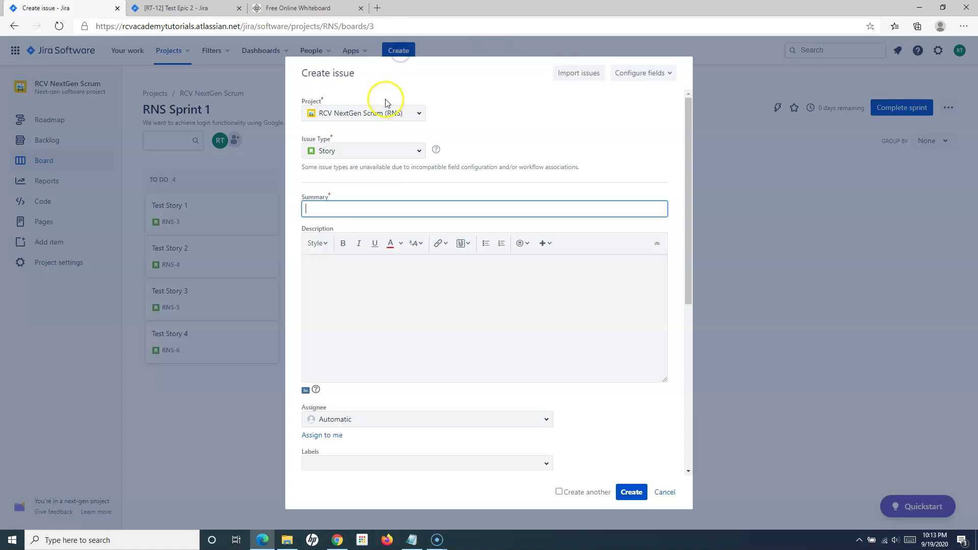
left_click(420, 152)
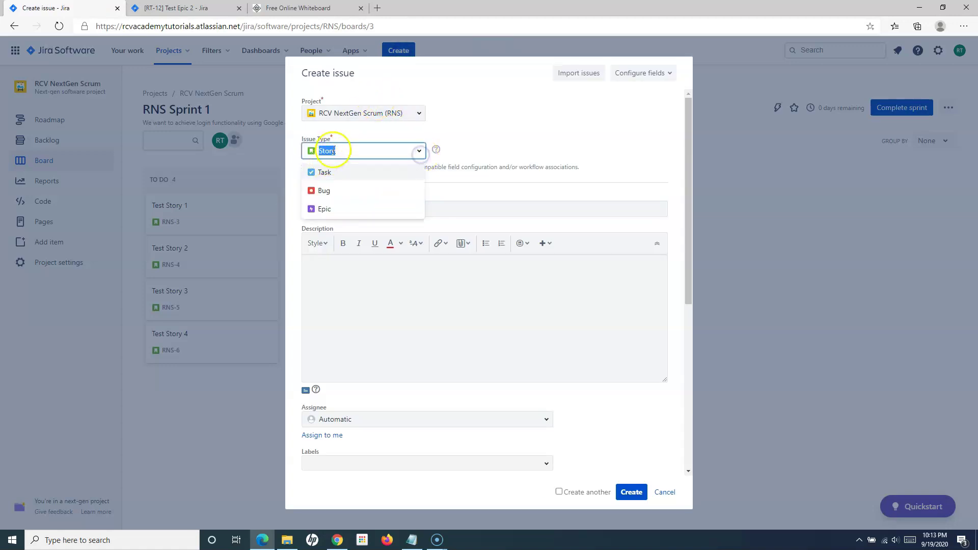
left_click(324, 210)
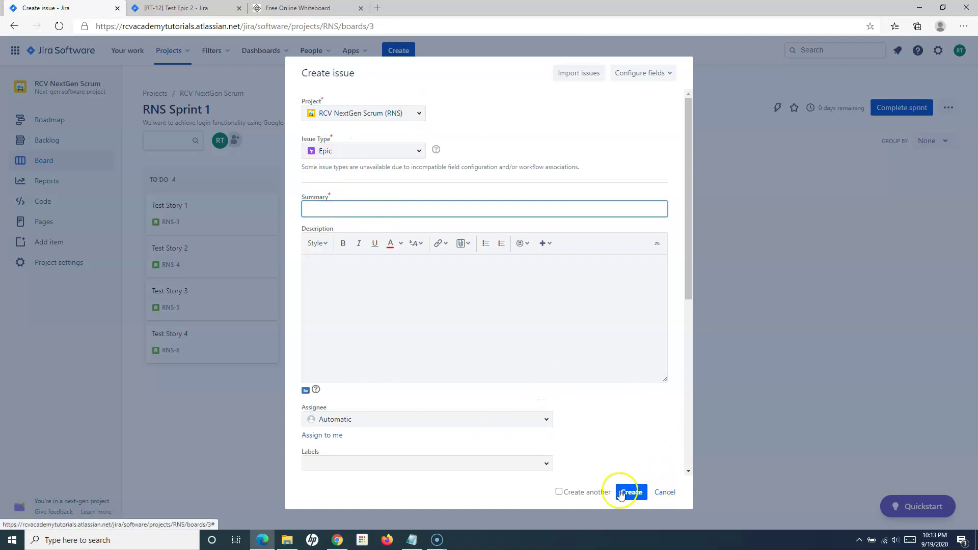
left_click(666, 495)
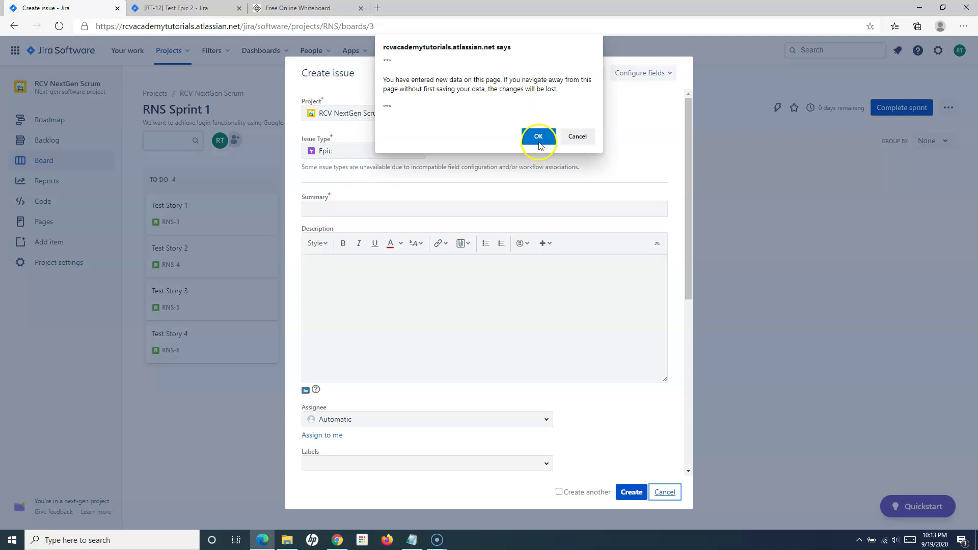
left_click(537, 135)
- Check the NextGen Scrum roadmap for epic creation, and turn on the Epic panel in the project's backlog
left_click(47, 121)
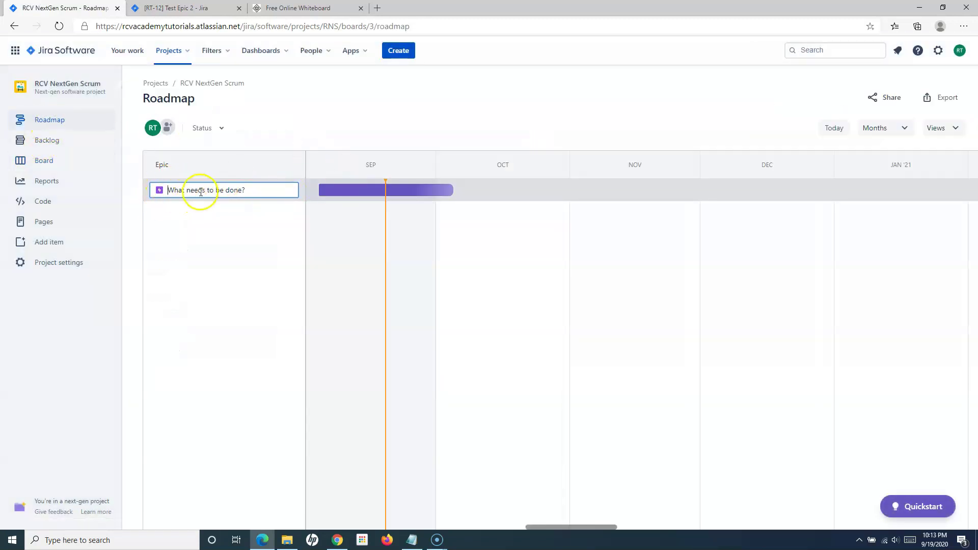
left_click(64, 142)
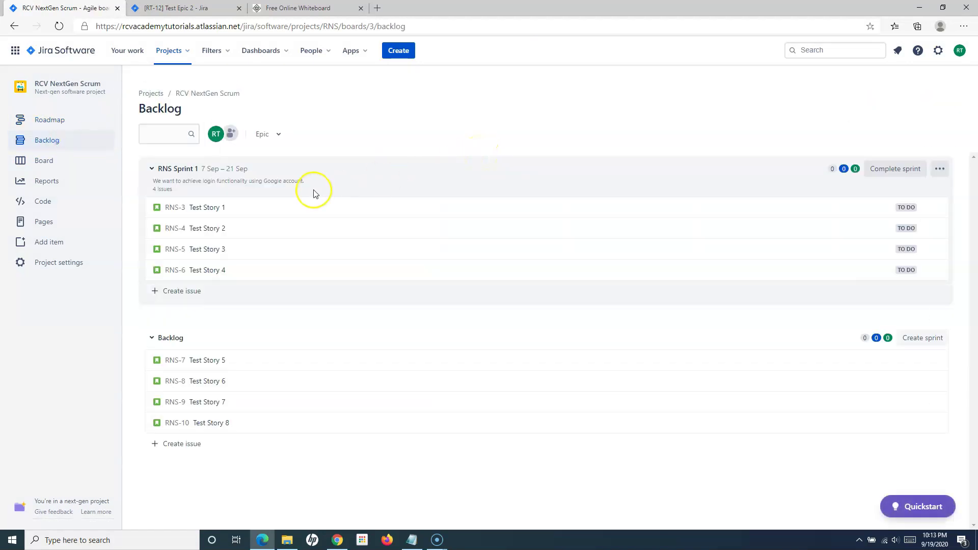
left_click(277, 135)
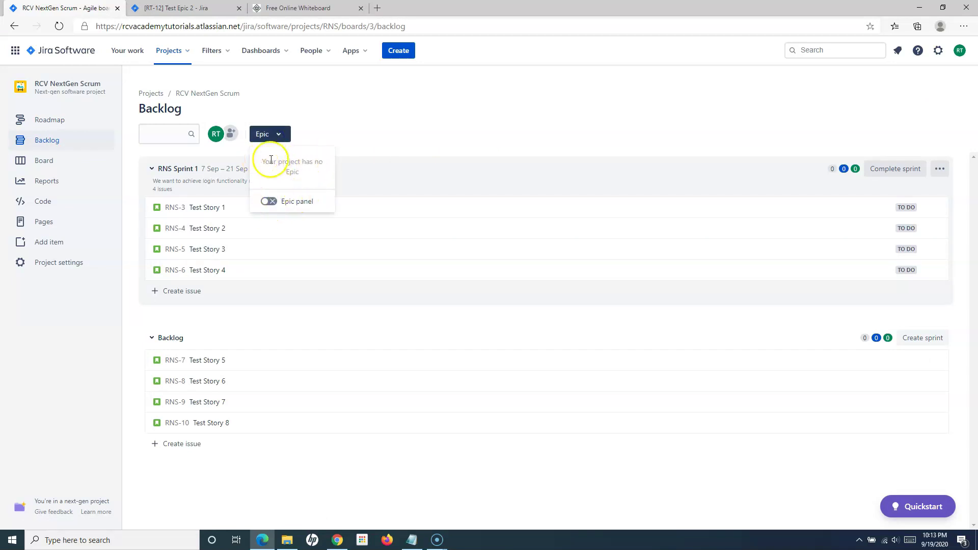
left_click(270, 202)
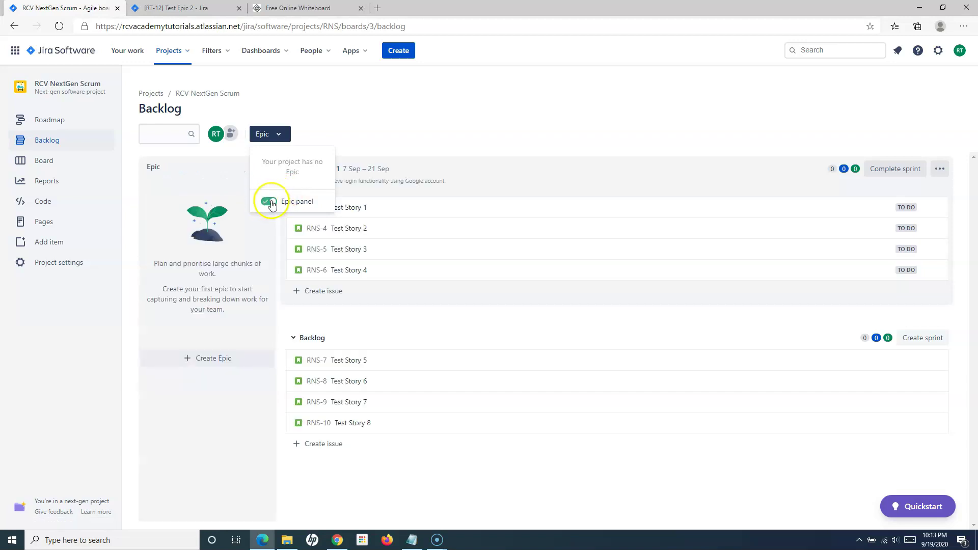
left_click(373, 132)
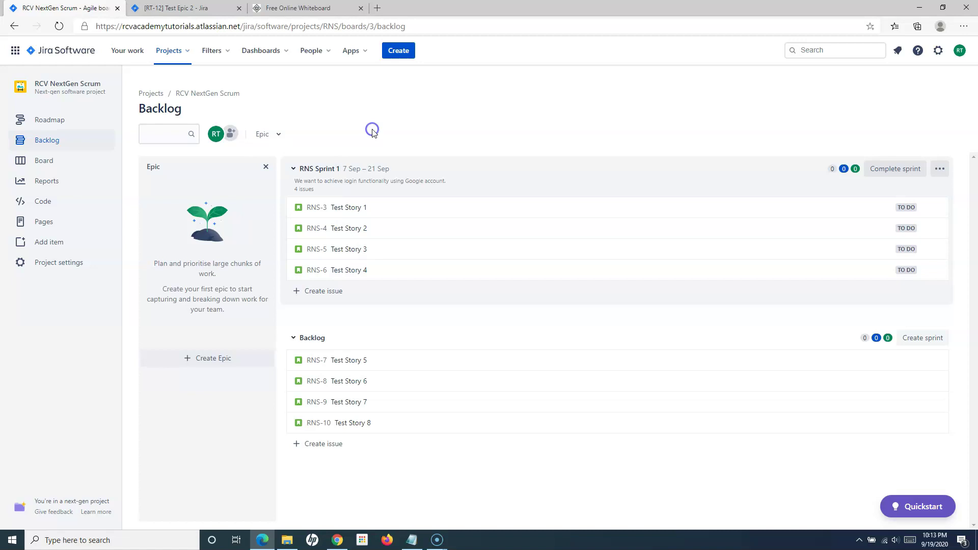
- Create an epic named "Epic 1" in the backlog's Epic panel
left_click(198, 364)
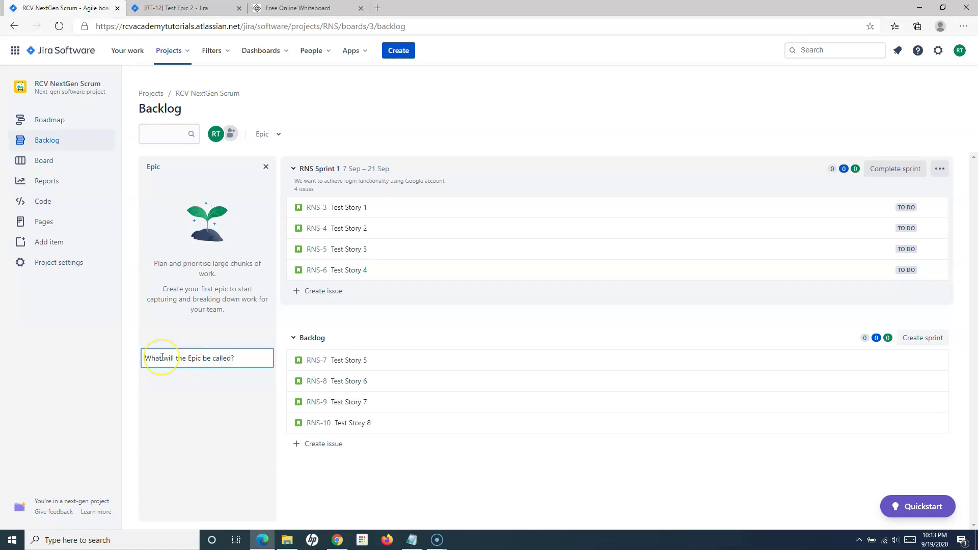
type("Epic")
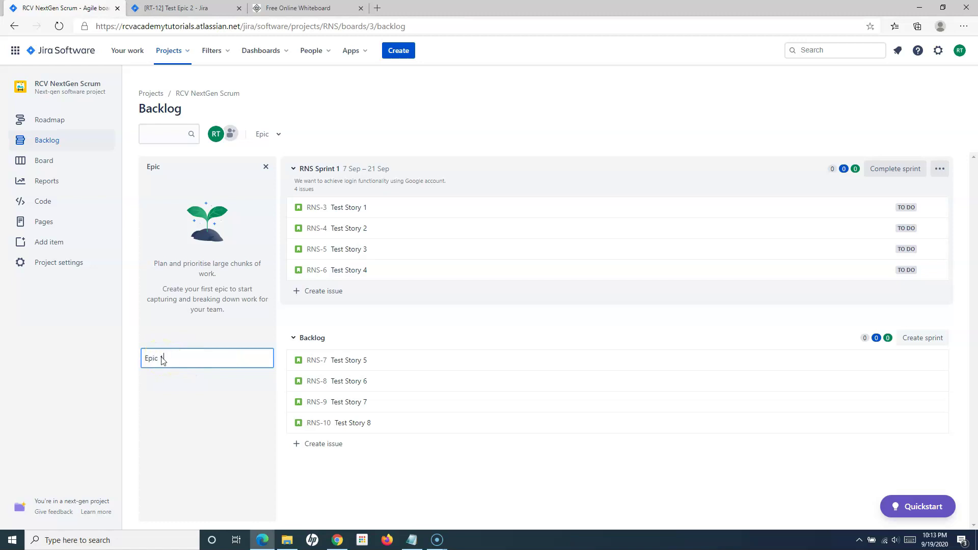
type(" 1")
key("Return")
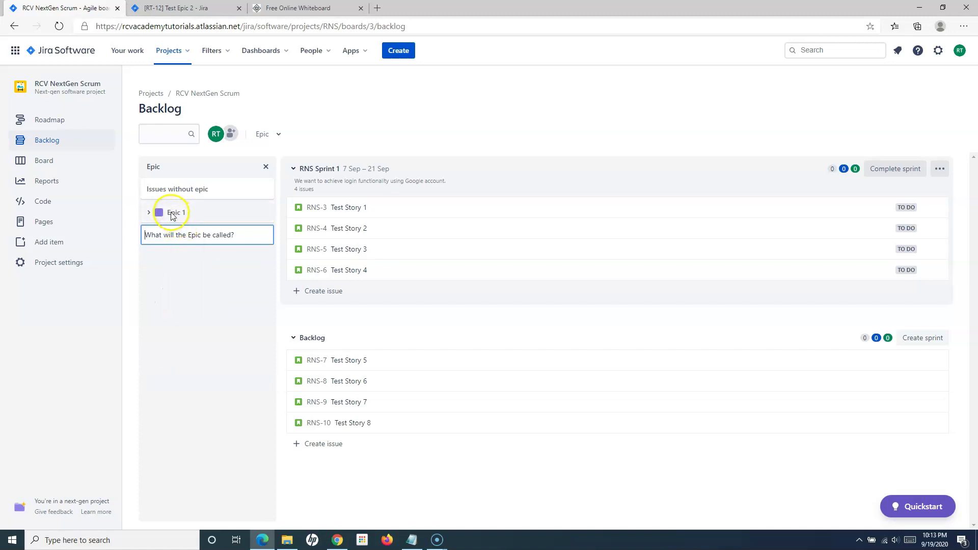
- Review the expanded details of Epic 1, collapse them and go to the Jira home page
left_click(149, 214)
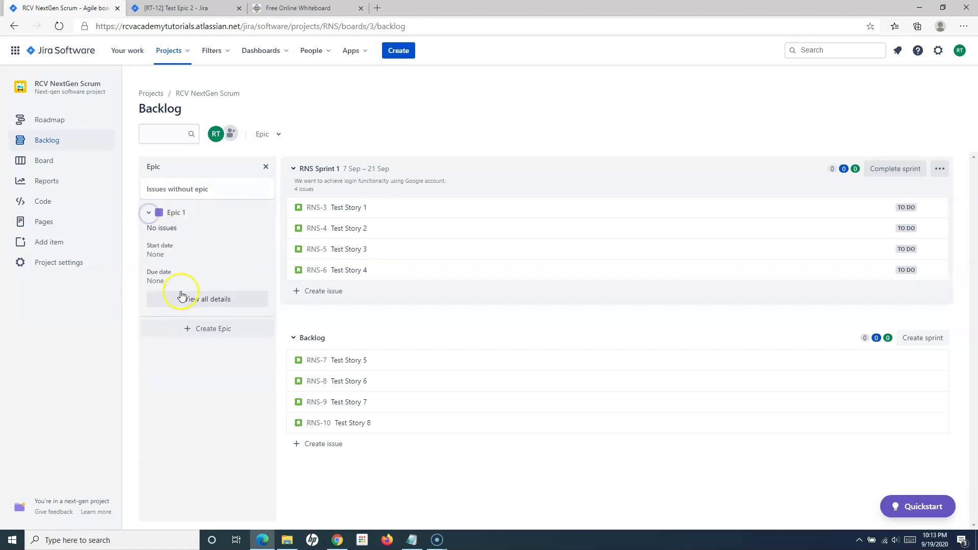
left_click(150, 212)
left_click(81, 58)
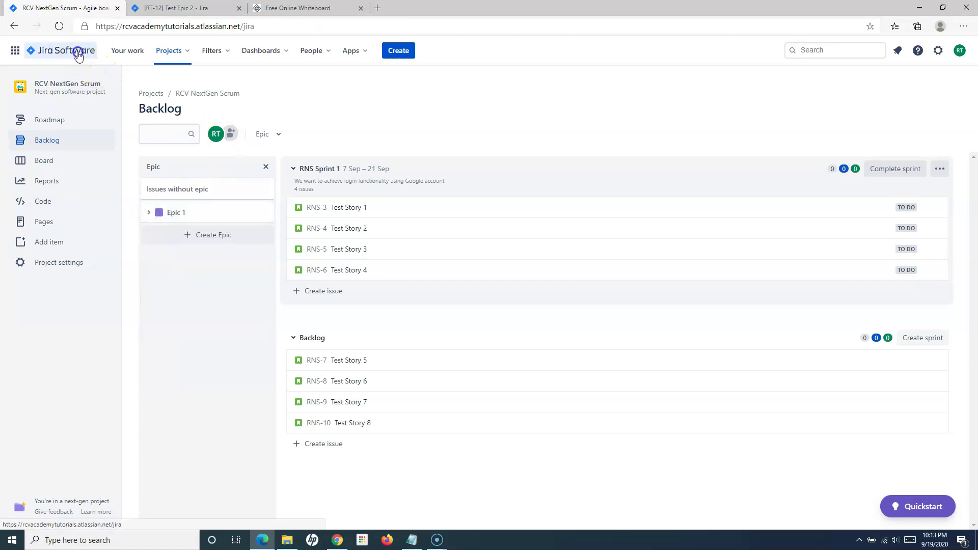